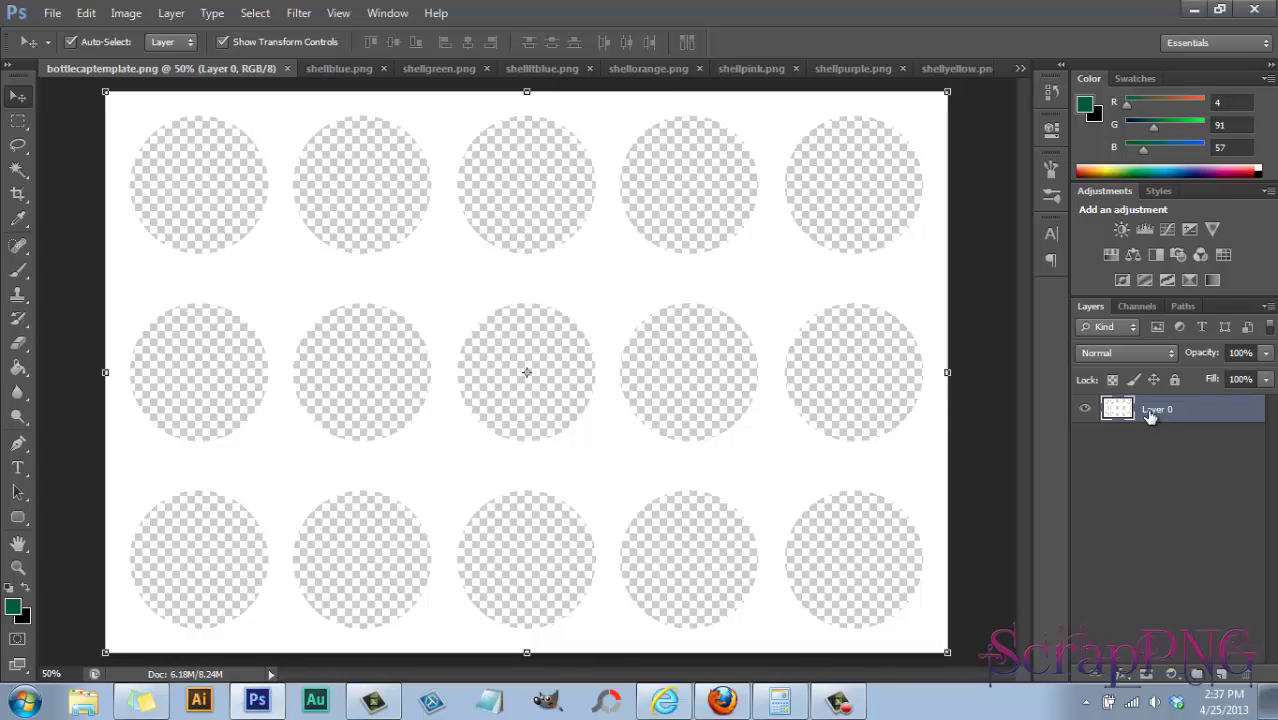
Glance at the circle layer's options, then view the blue, green, light blue and orange shell files.
right_click(1149, 413)
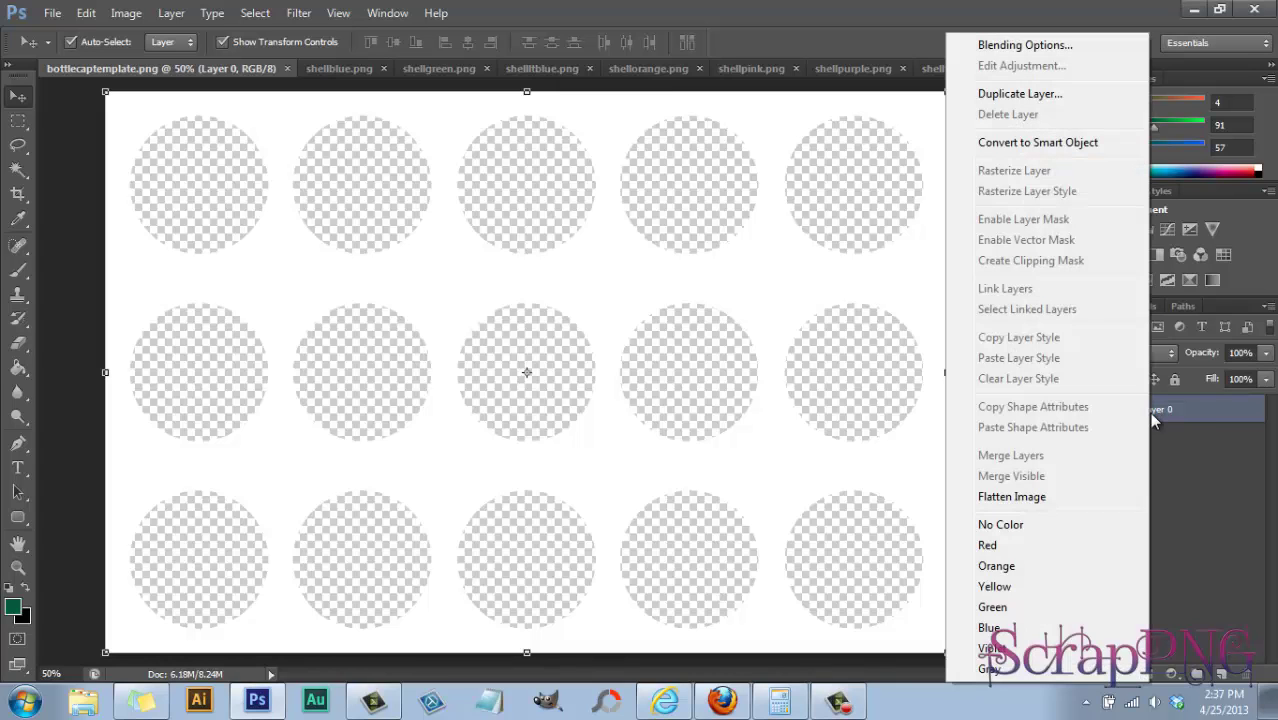
click(1187, 452)
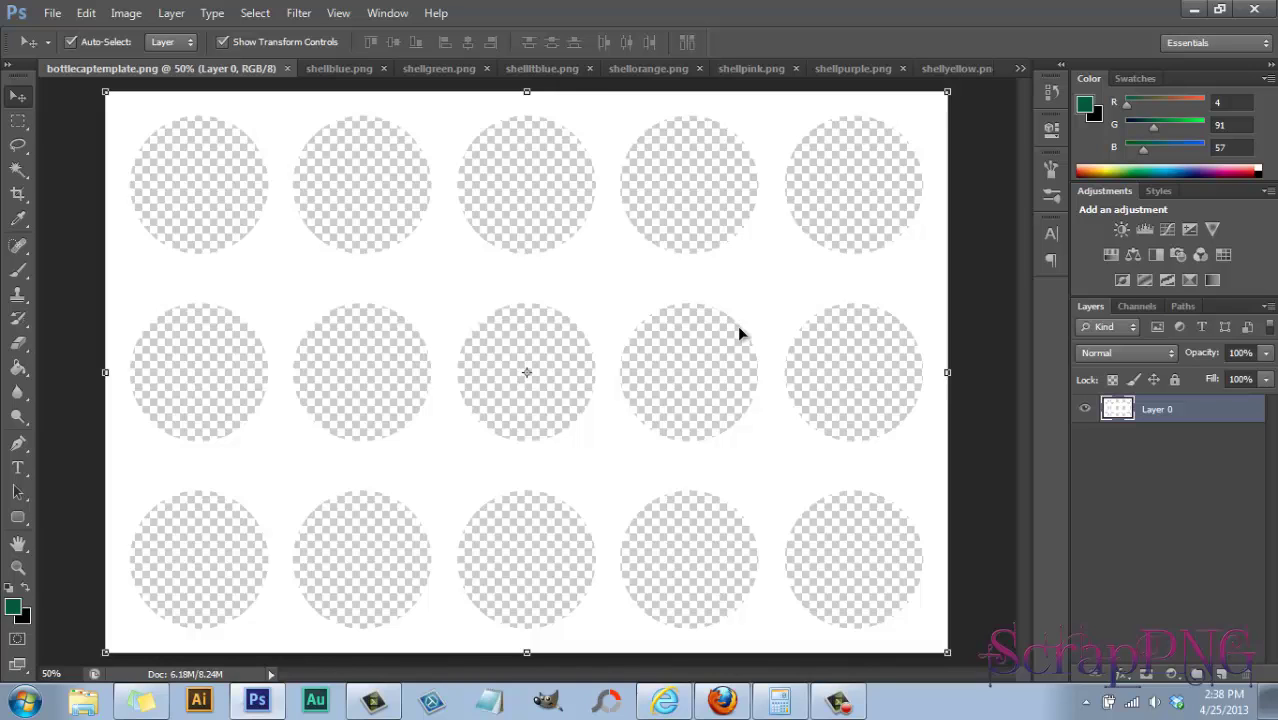
click(338, 70)
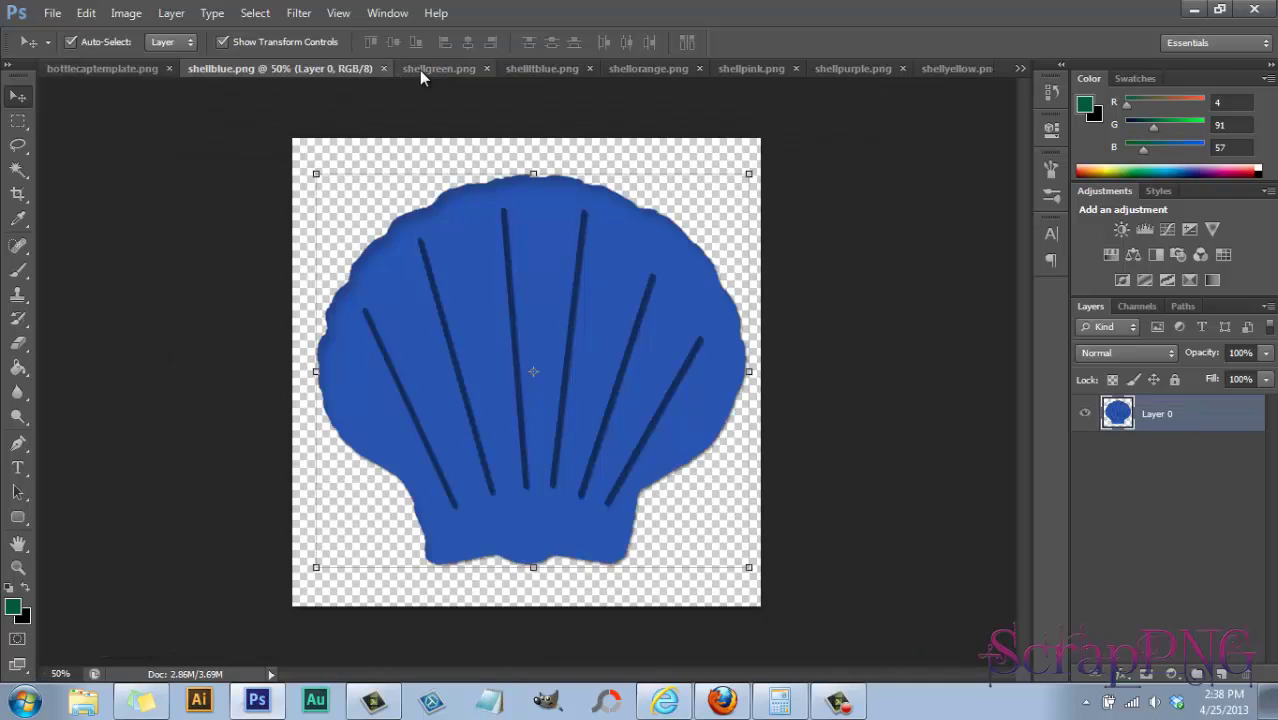
click(419, 70)
click(517, 69)
click(651, 71)
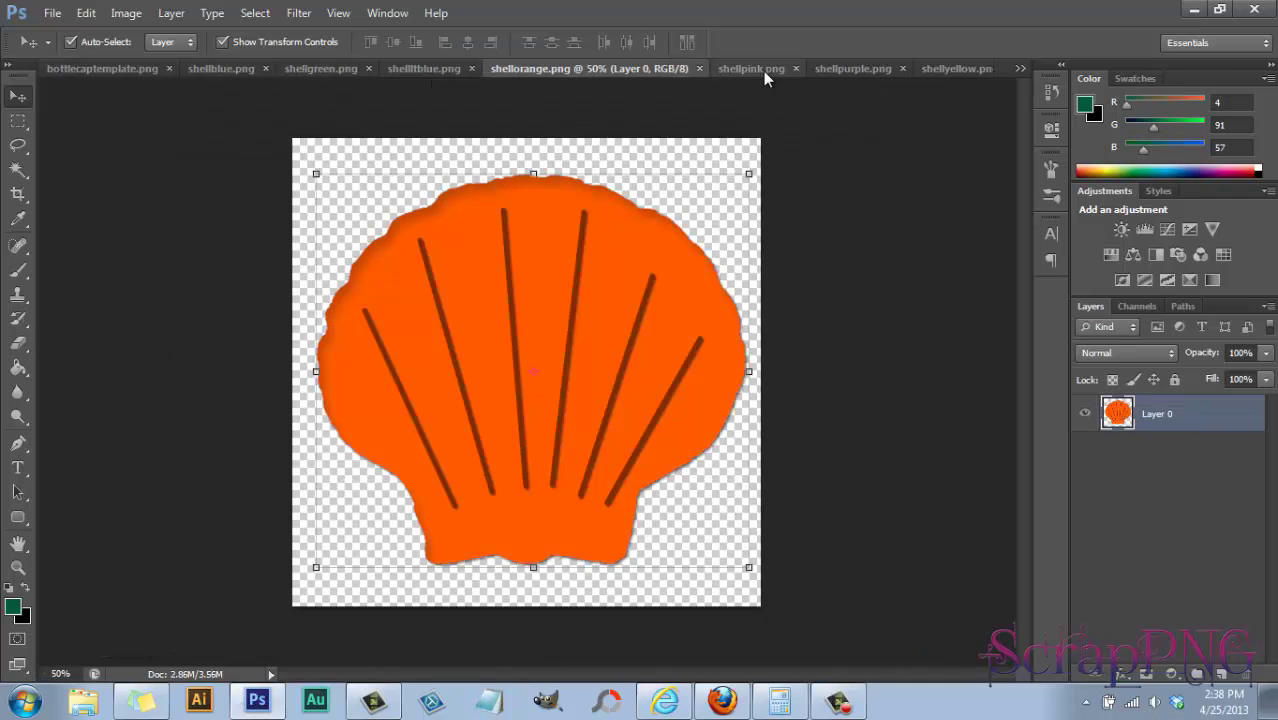
View the pink, purple and yellow shells and the blue starfish, then reopen the overflow document list.
click(763, 71)
click(841, 70)
click(942, 72)
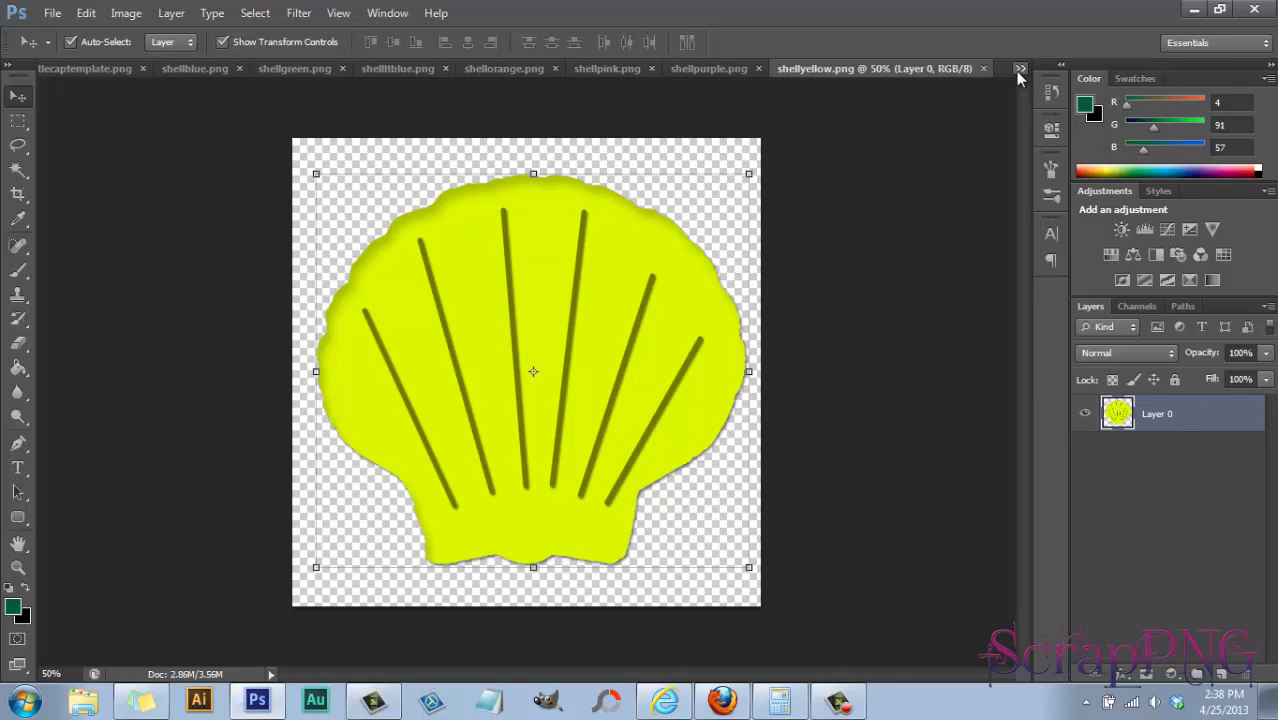
click(1019, 69)
click(1108, 242)
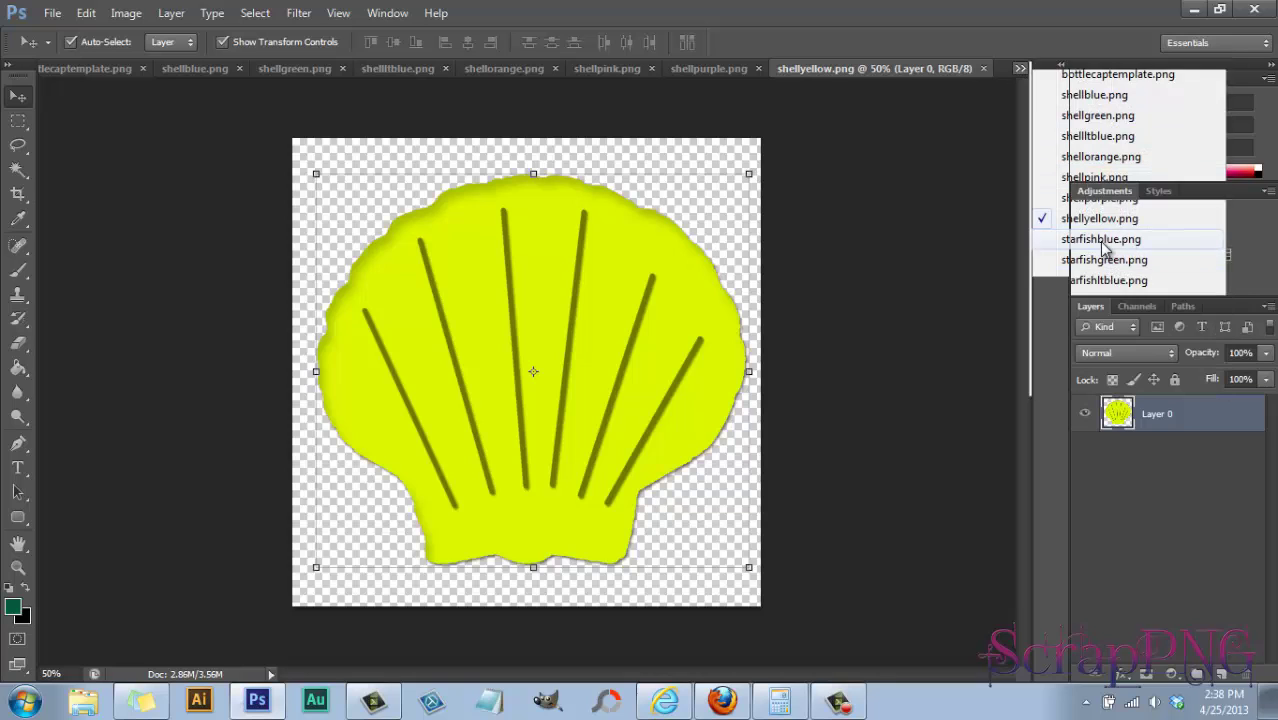
click(1020, 69)
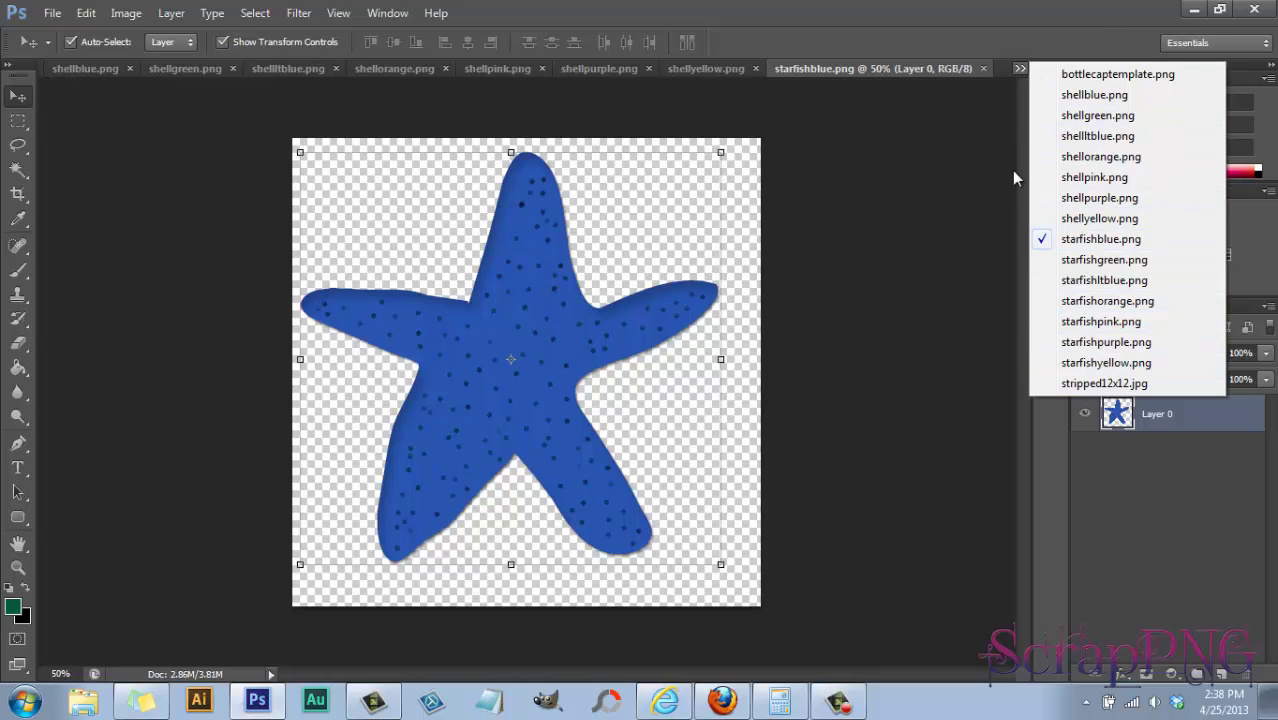
Duplicate the stripped12x12.jpg Background layer into bottlecaptemplate.png and bring up the template.
click(1085, 387)
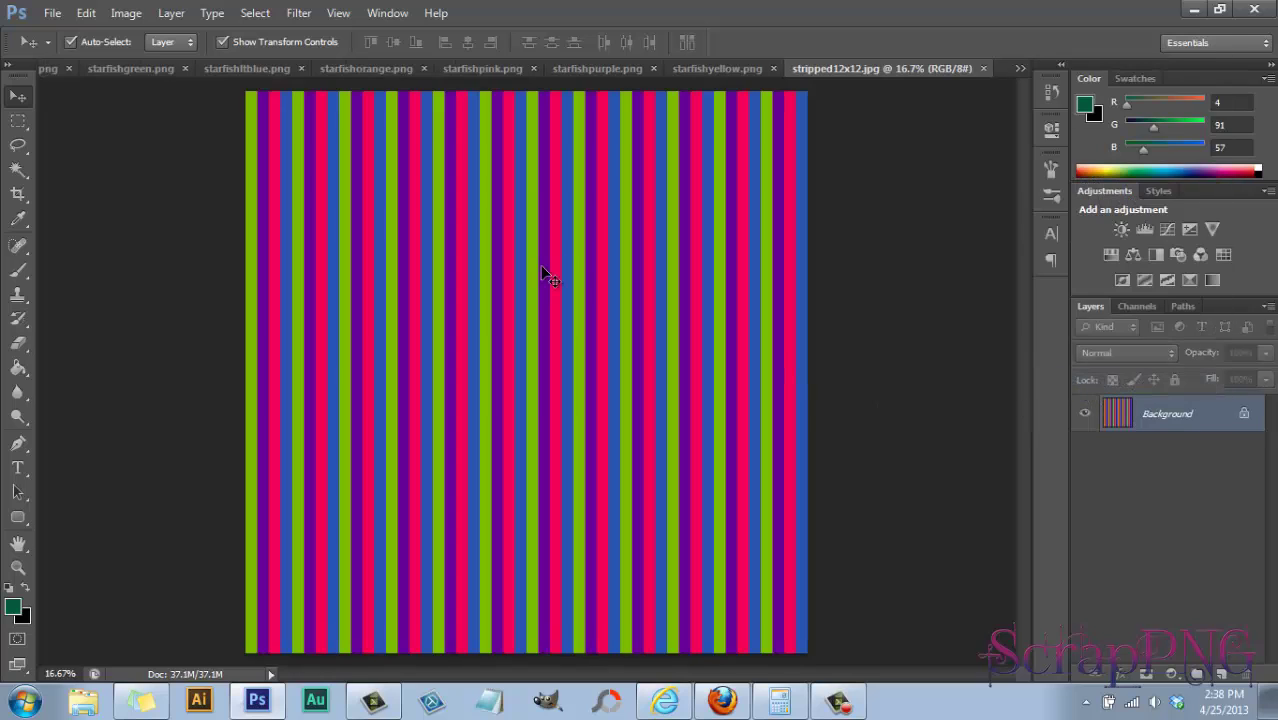
right_click(1156, 424)
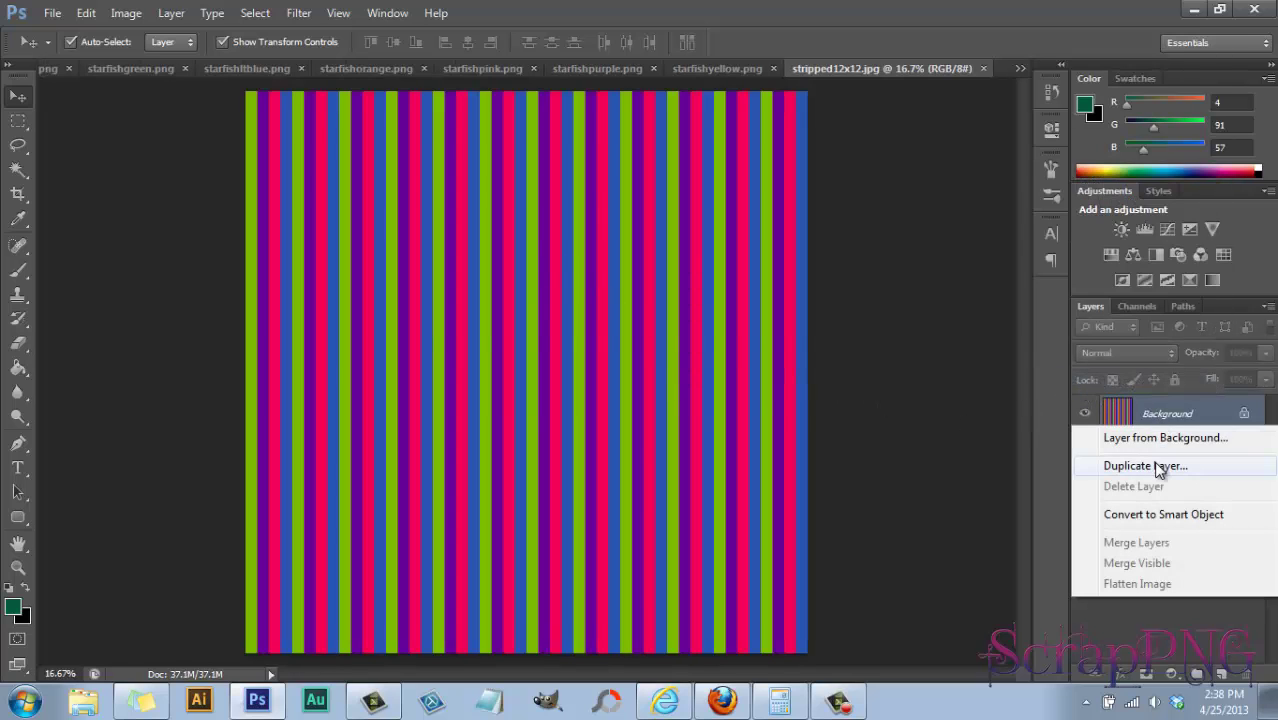
click(1156, 467)
click(705, 283)
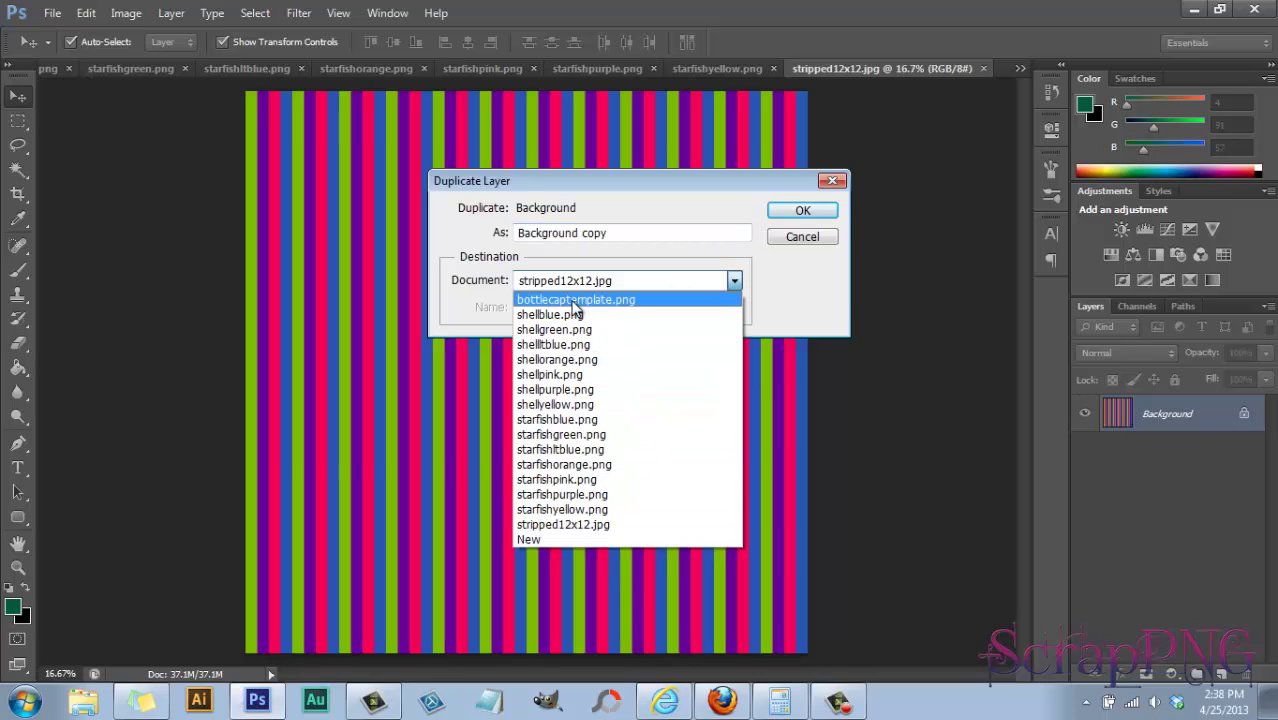
click(575, 295)
click(815, 210)
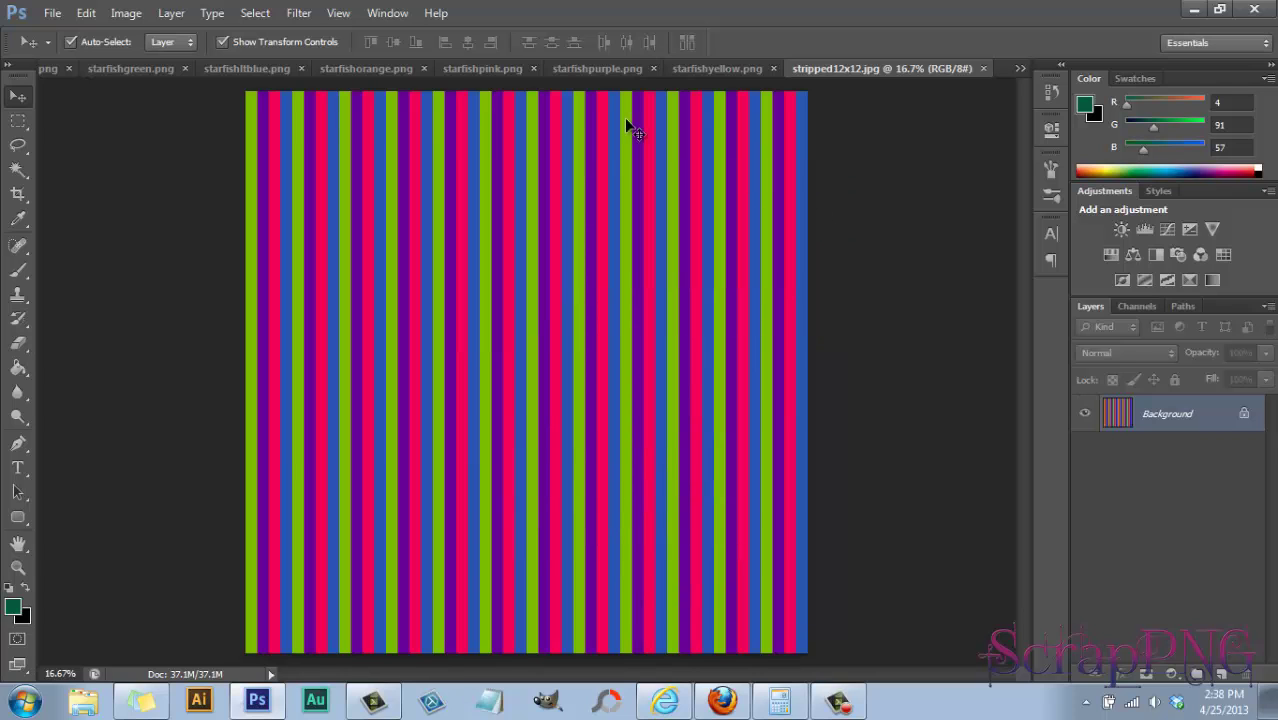
click(1020, 68)
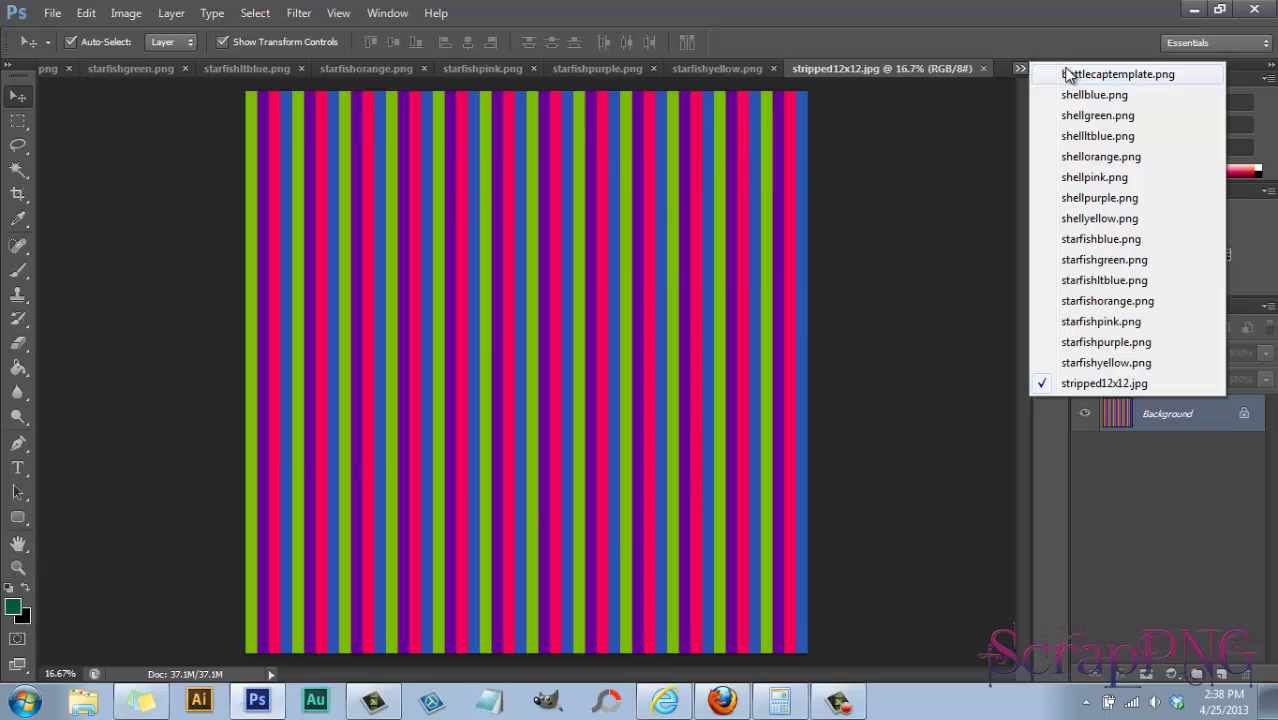
click(1075, 75)
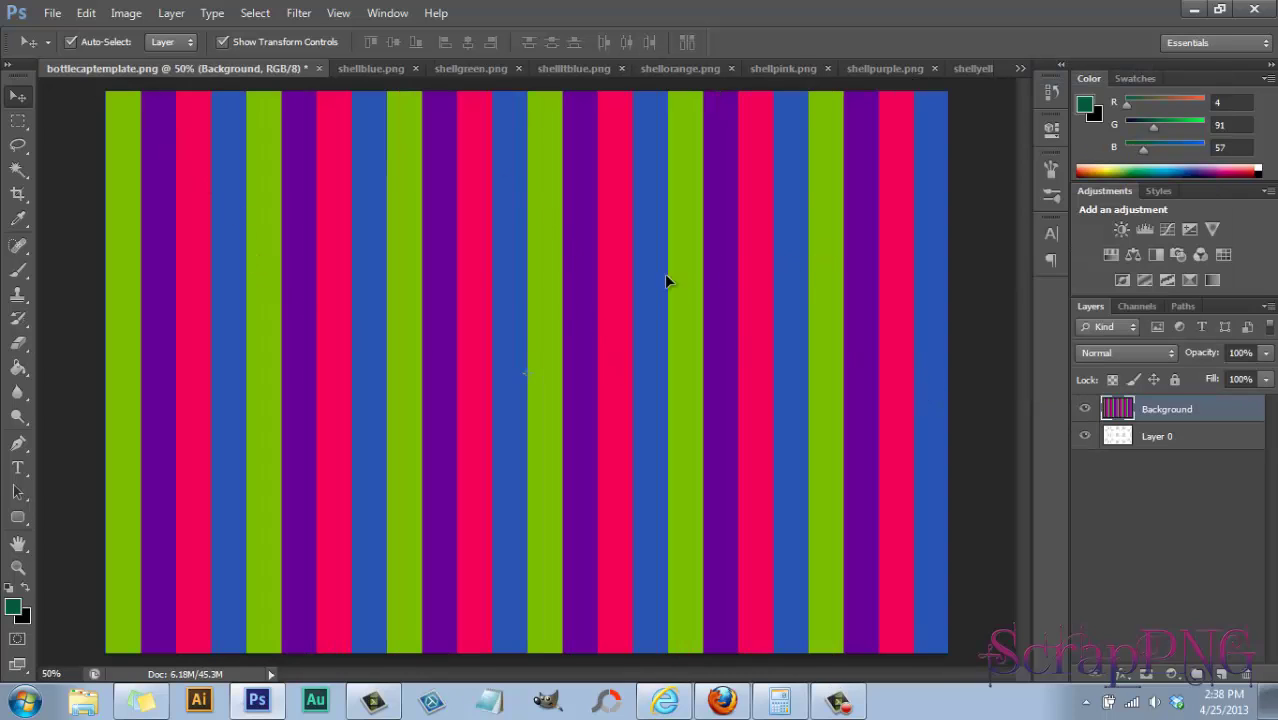
Move Layer 0 above the stripes and scale the striped Background layer to 50% width.
click(1158, 437)
drag(1158, 442, 1158, 410)
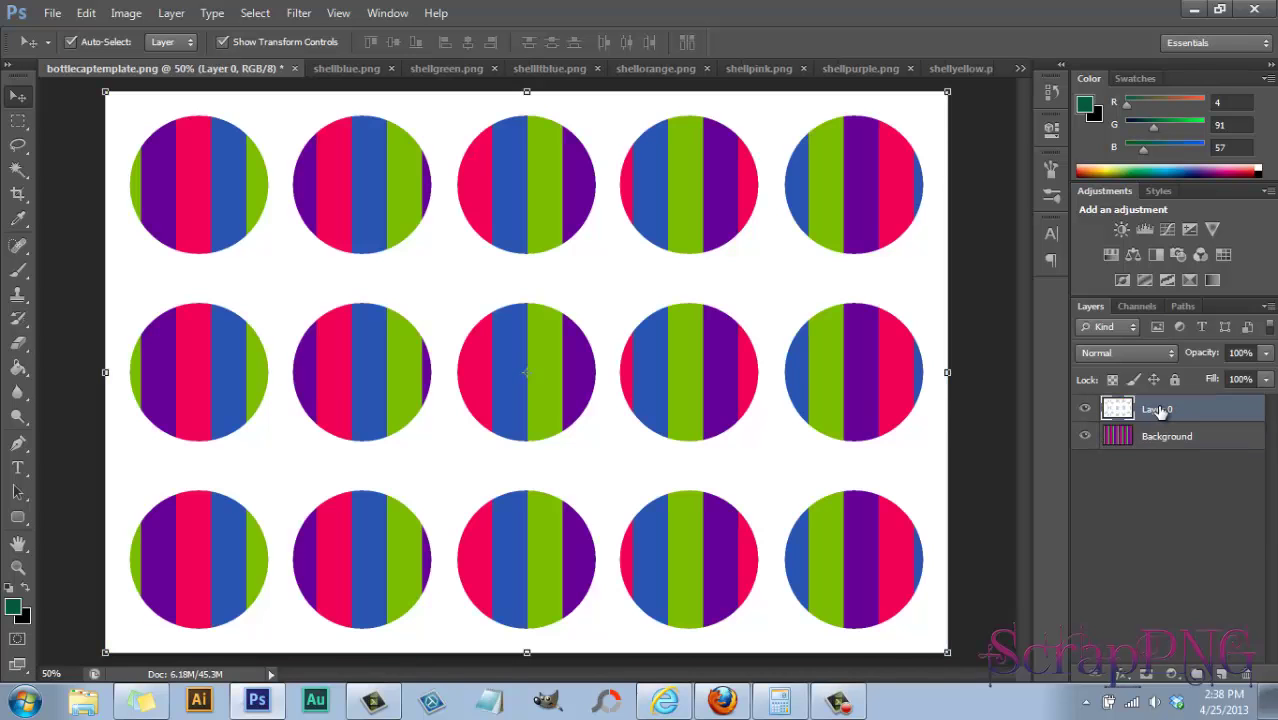
click(1156, 437)
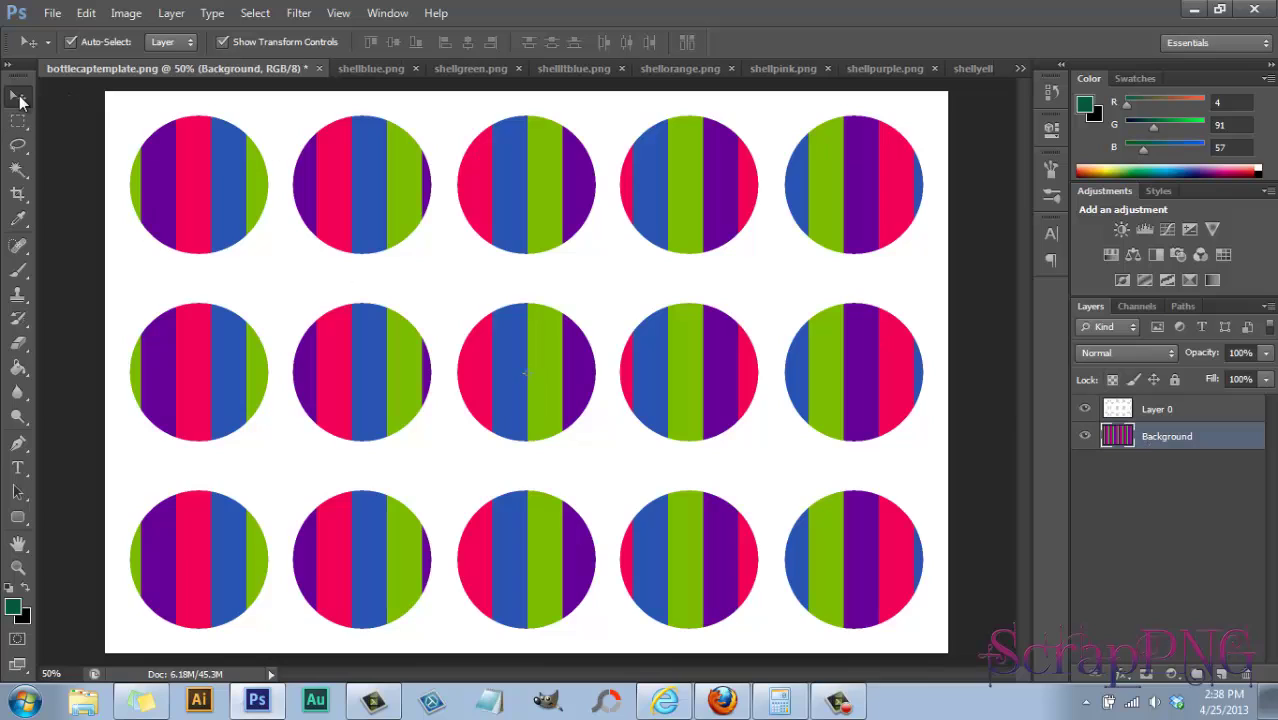
key(ctrl+t)
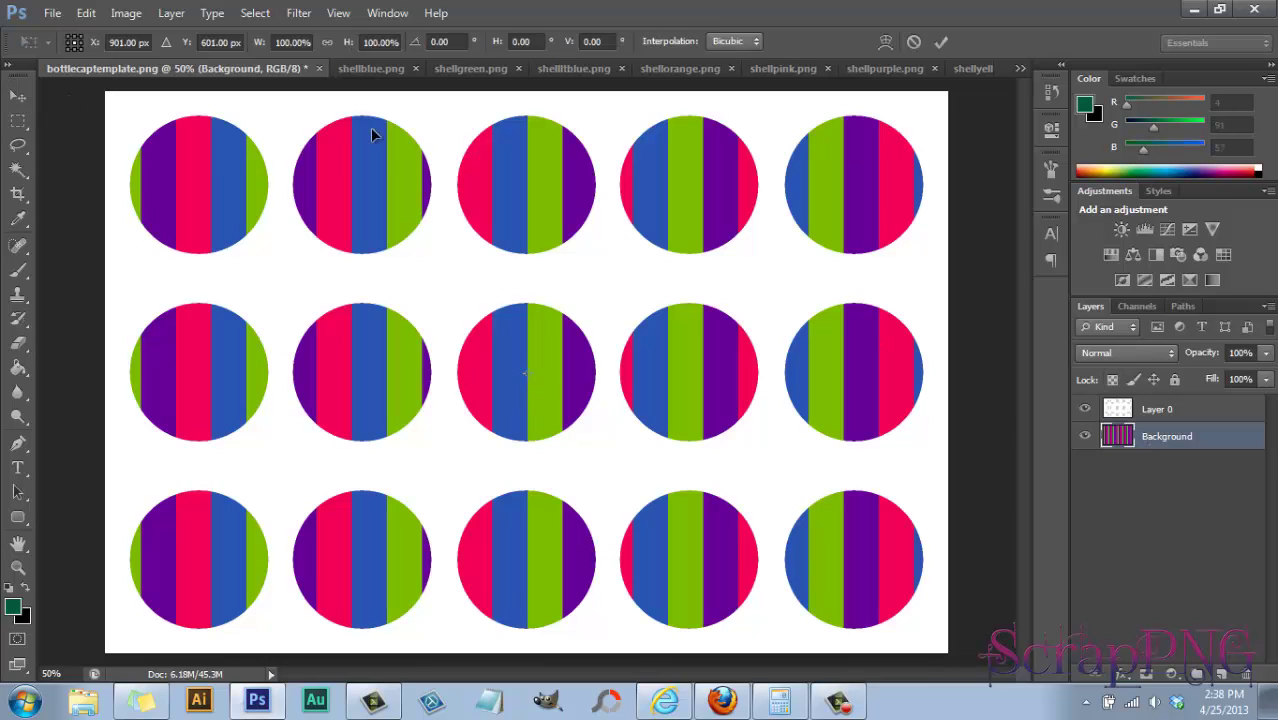
click(291, 42)
text(50)
key(Return)
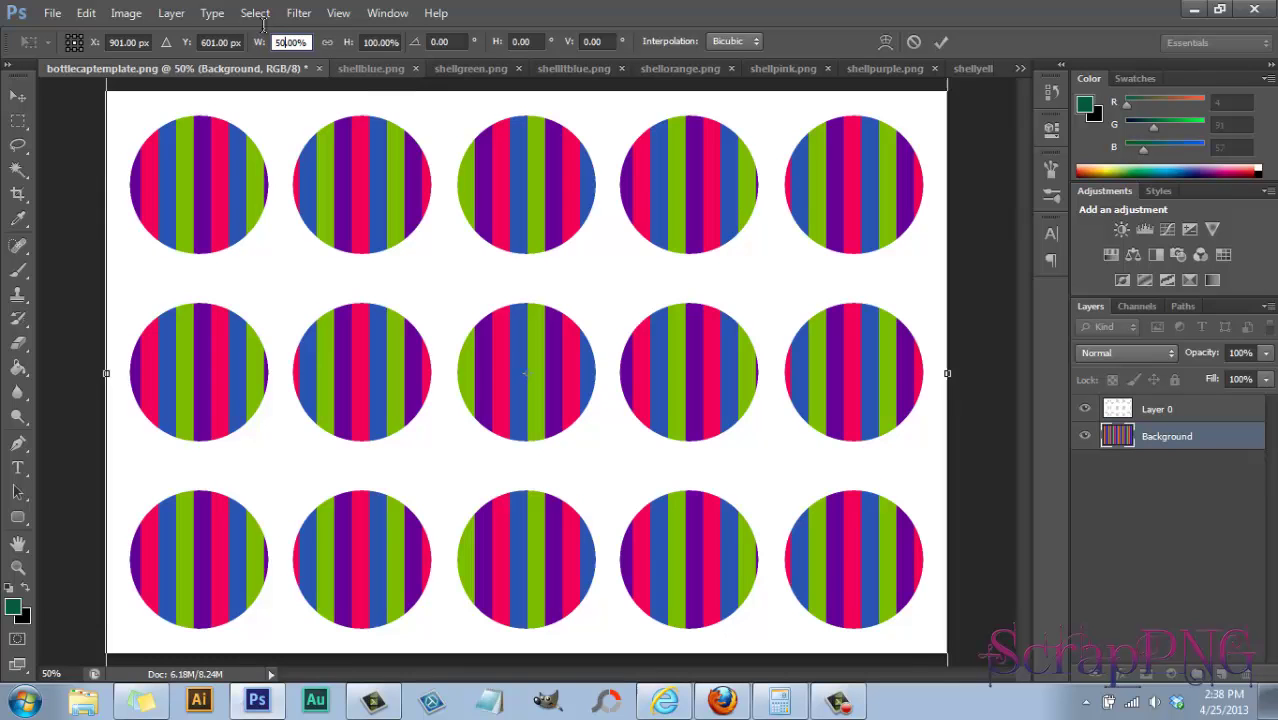
click(941, 42)
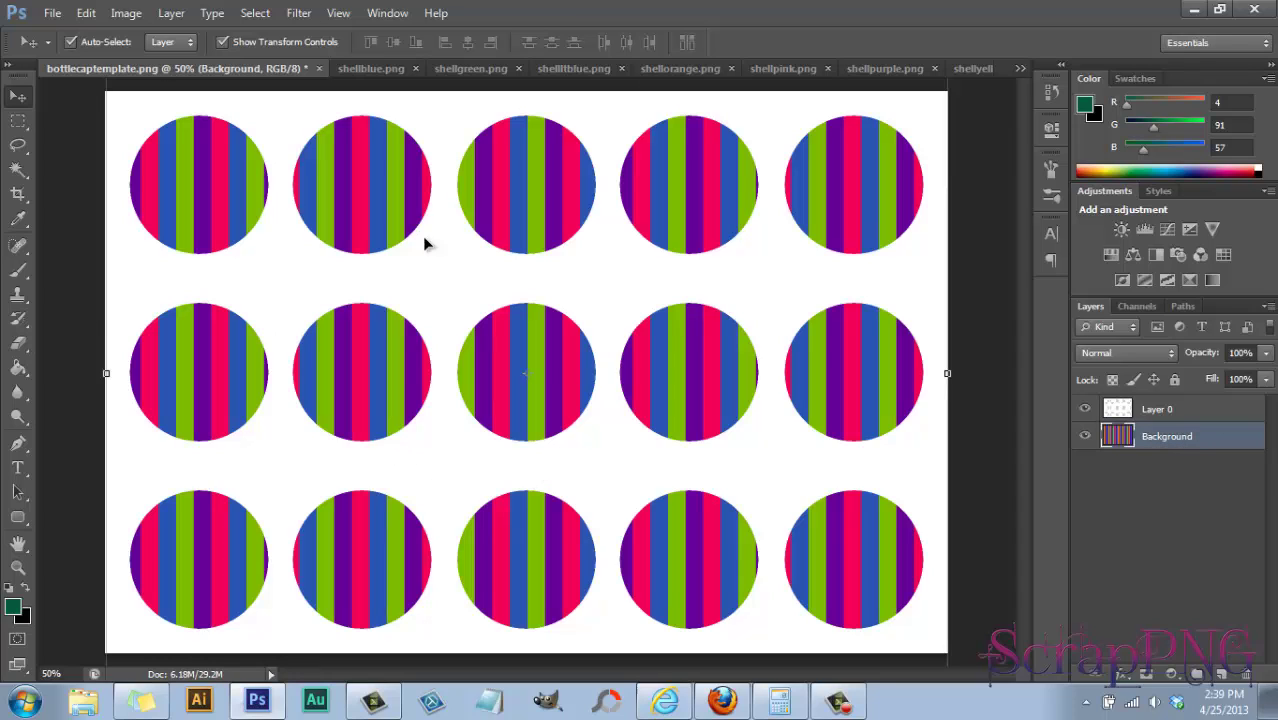
Try dragging in the blue shell, then add a new layer and marquee the first circle.
click(372, 68)
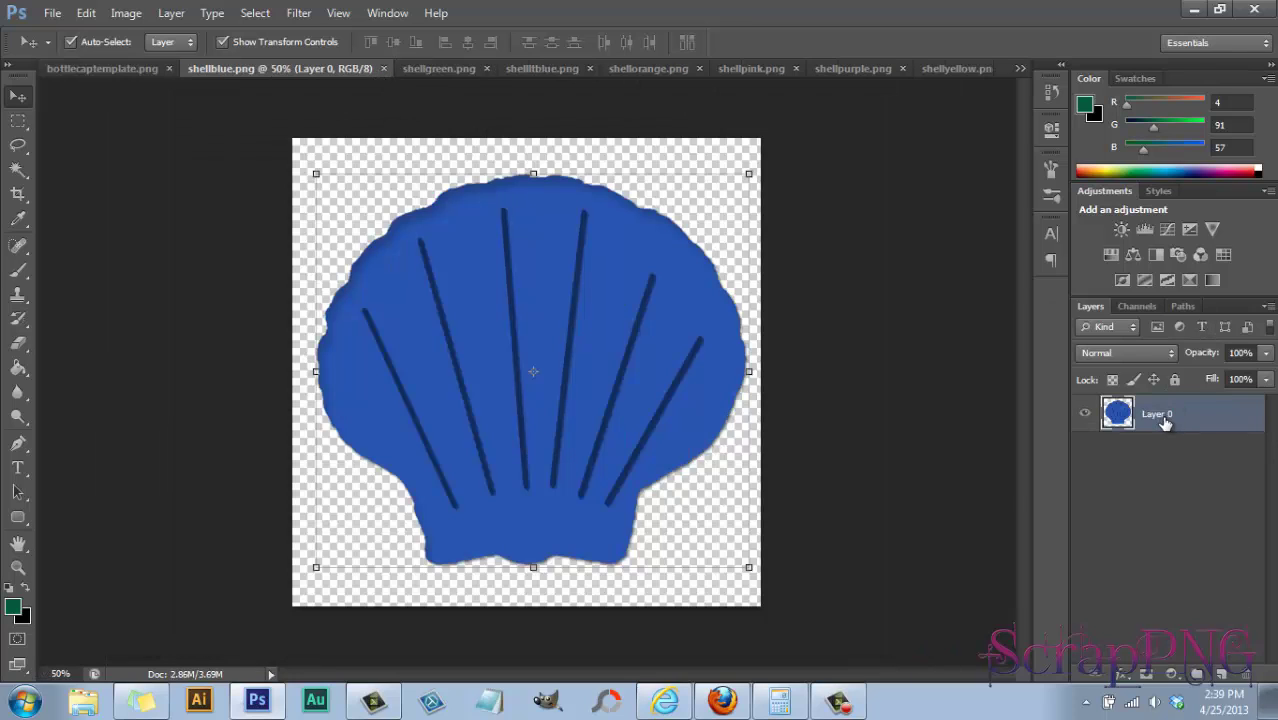
drag(1163, 422, 106, 69)
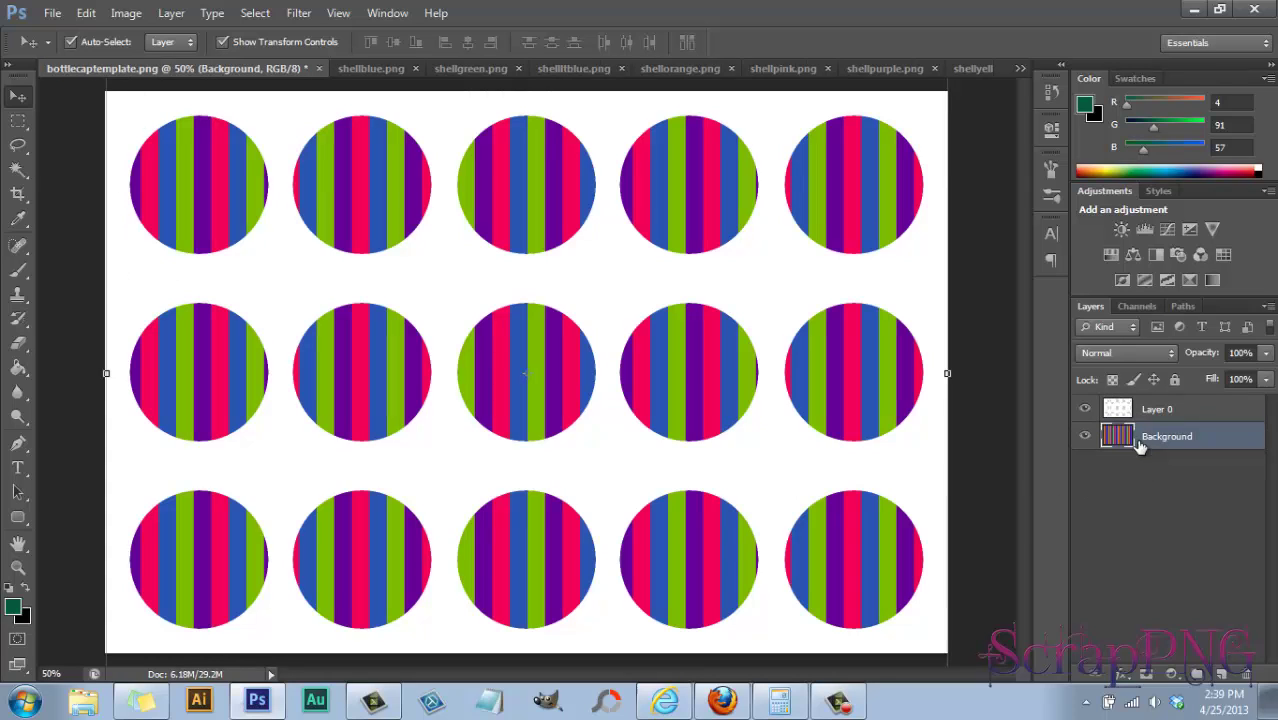
click(1222, 676)
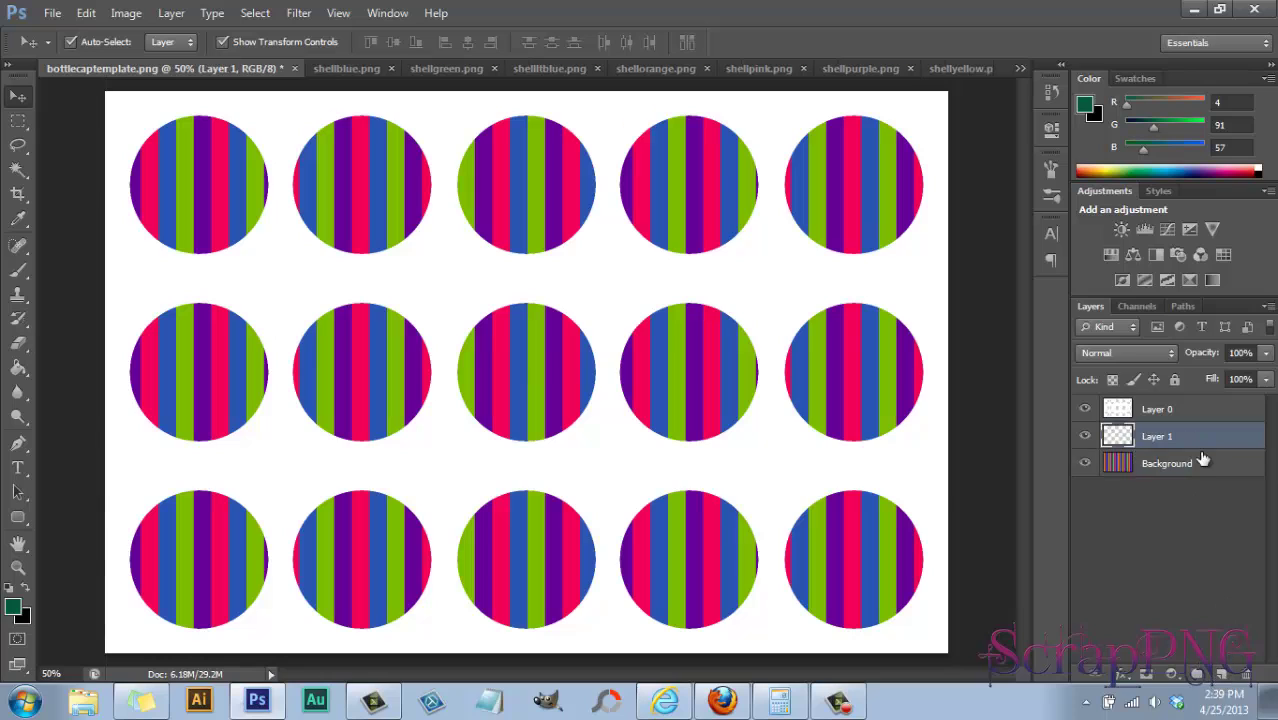
click(22, 125)
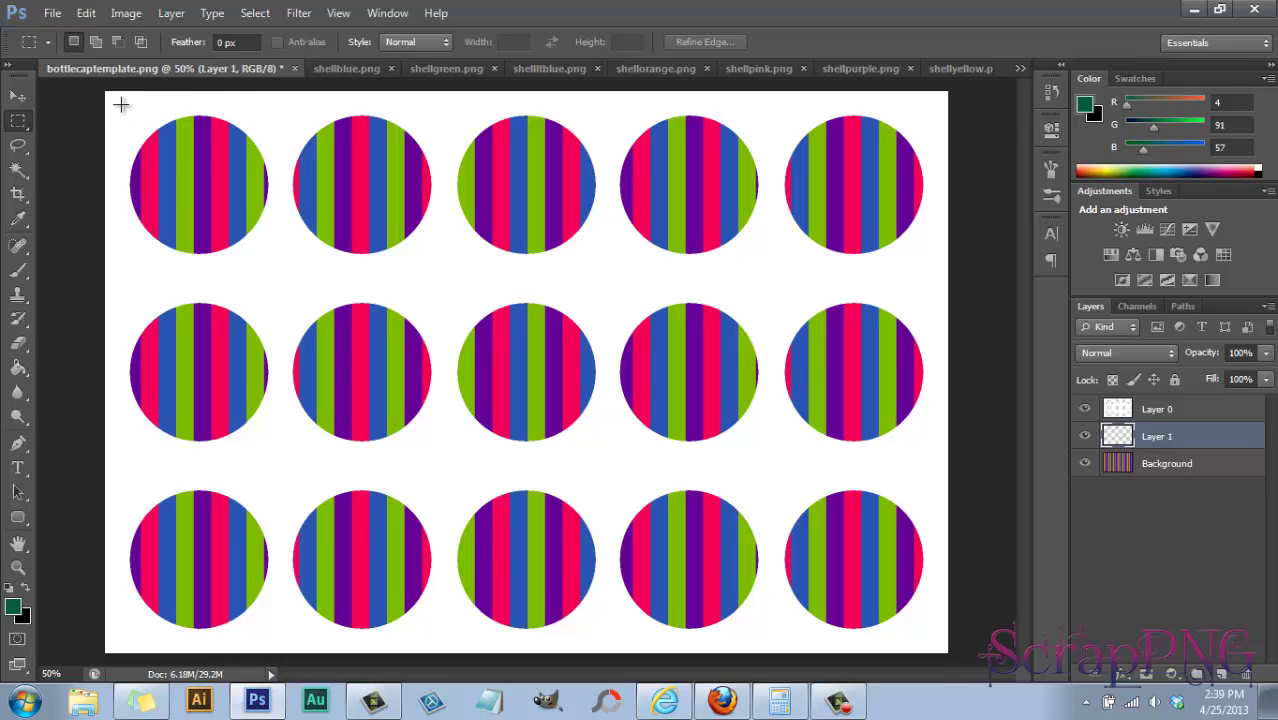
drag(113, 97, 285, 274)
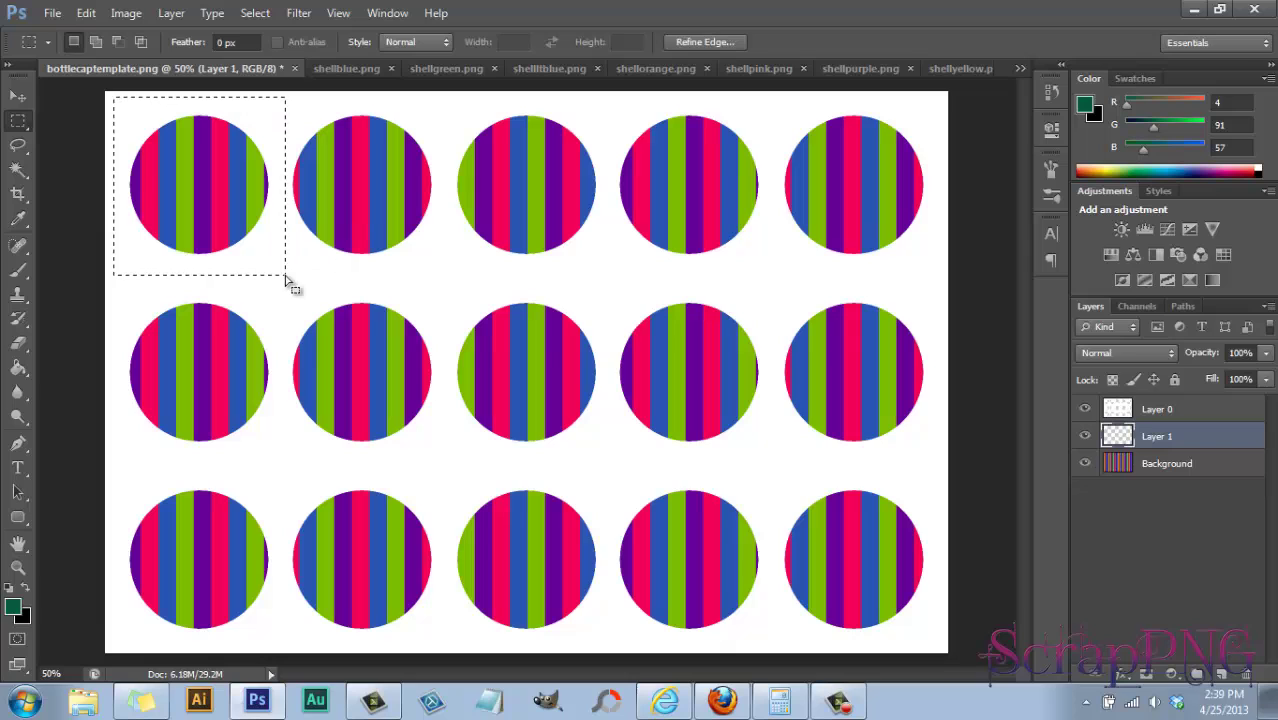
Fill the selection with pink #f20056 sampled from a stripe, then select and deselect Layer 0.
click(86, 14)
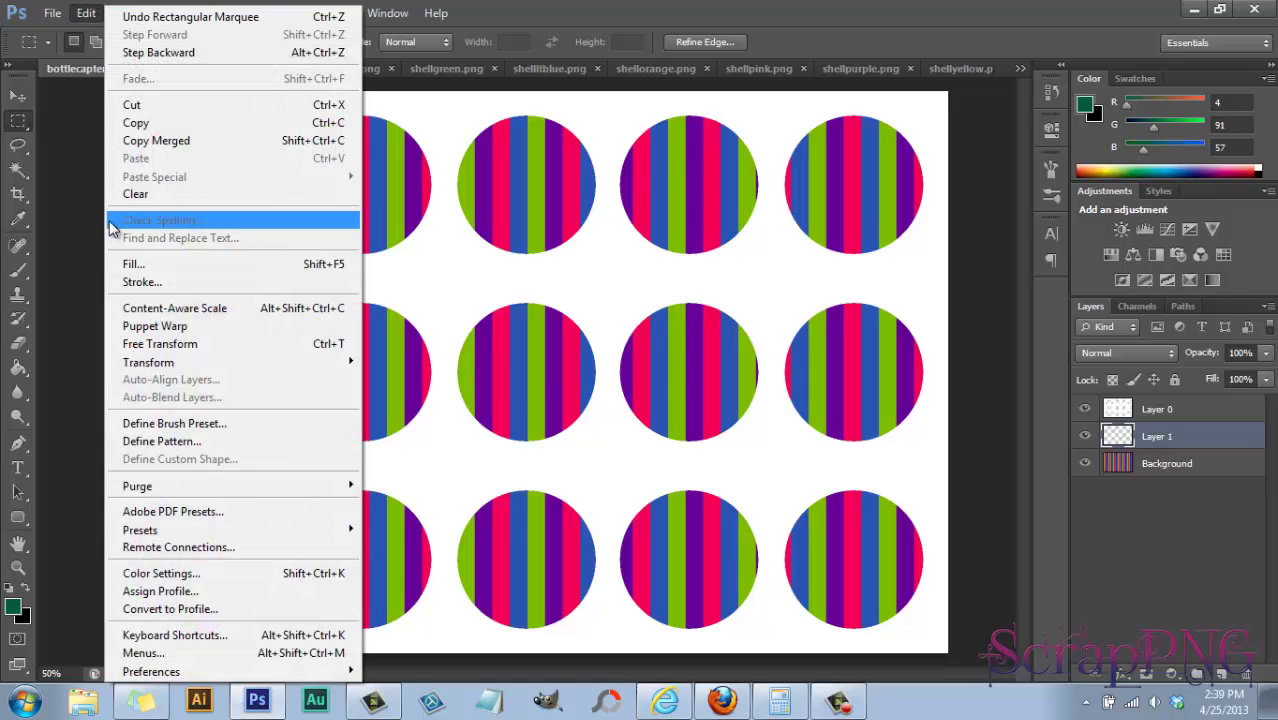
click(134, 264)
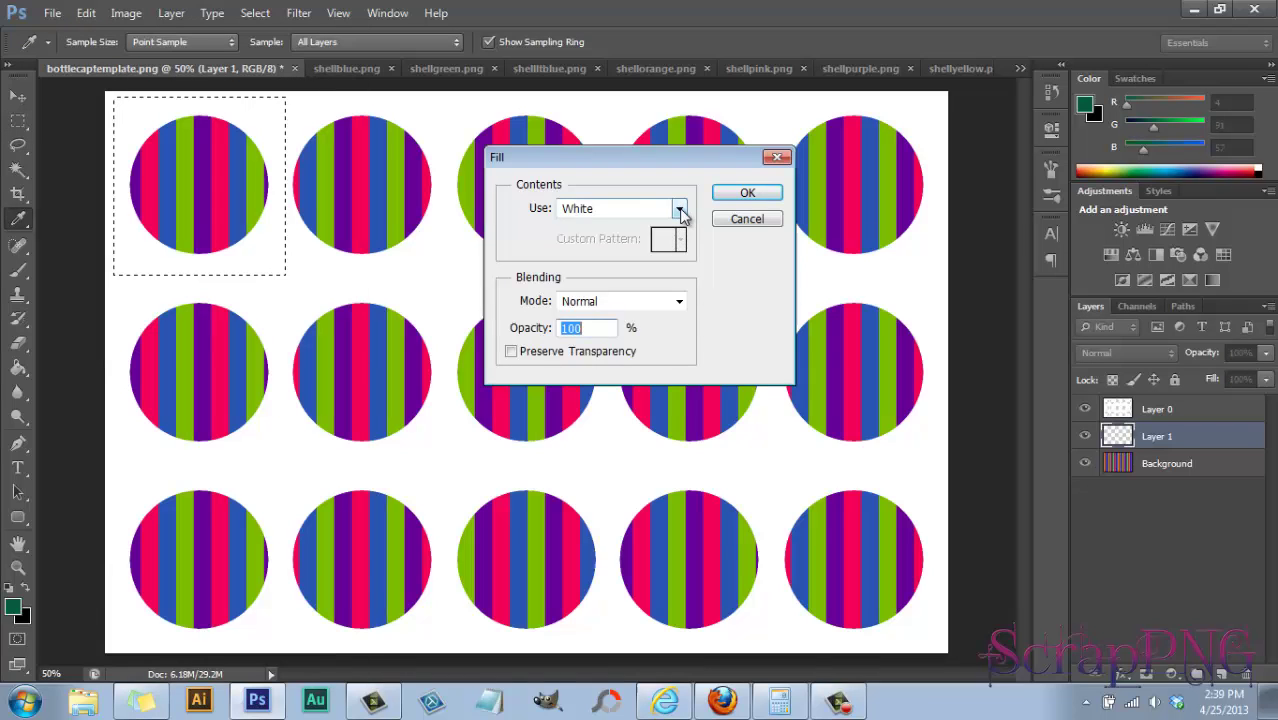
click(679, 209)
click(600, 257)
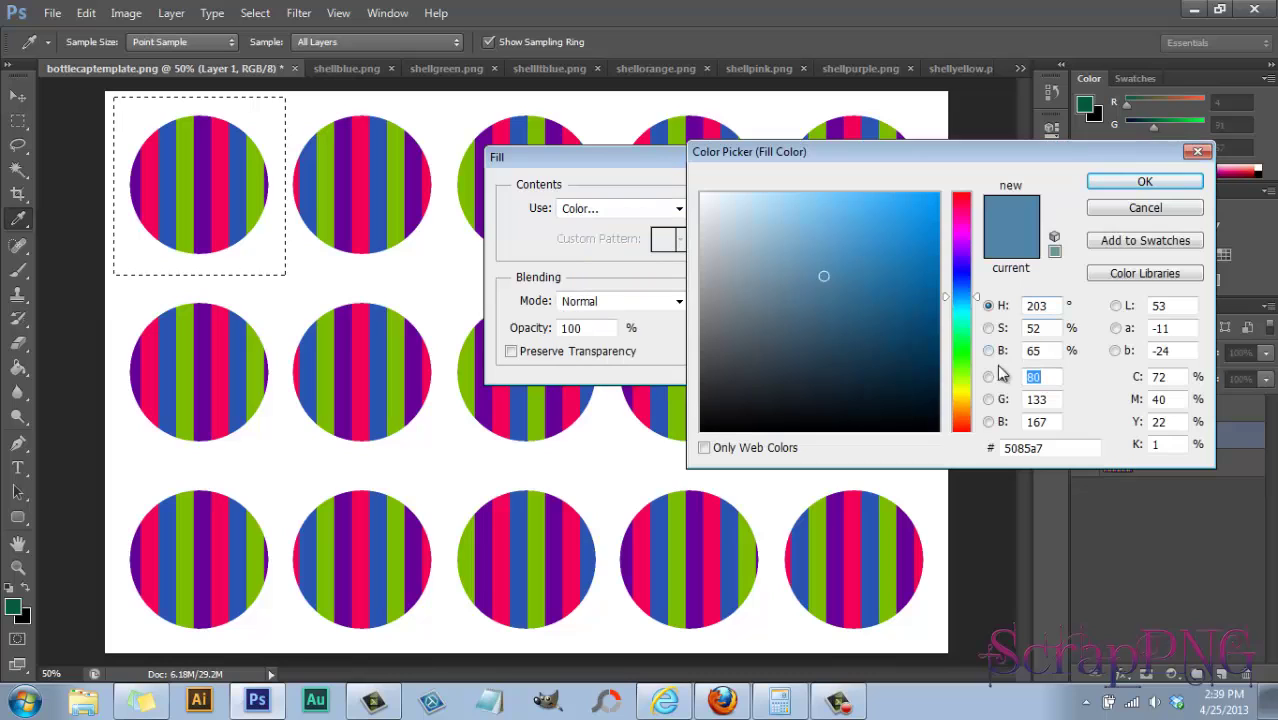
click(368, 555)
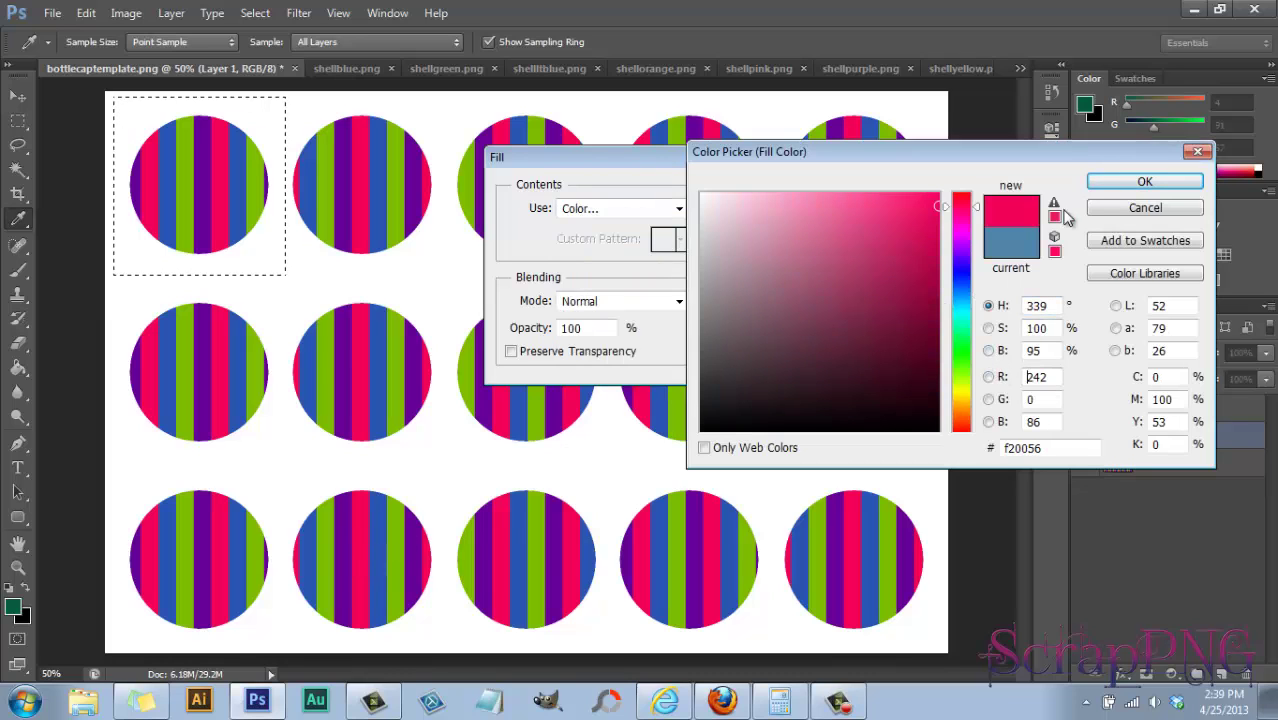
click(1140, 182)
click(749, 196)
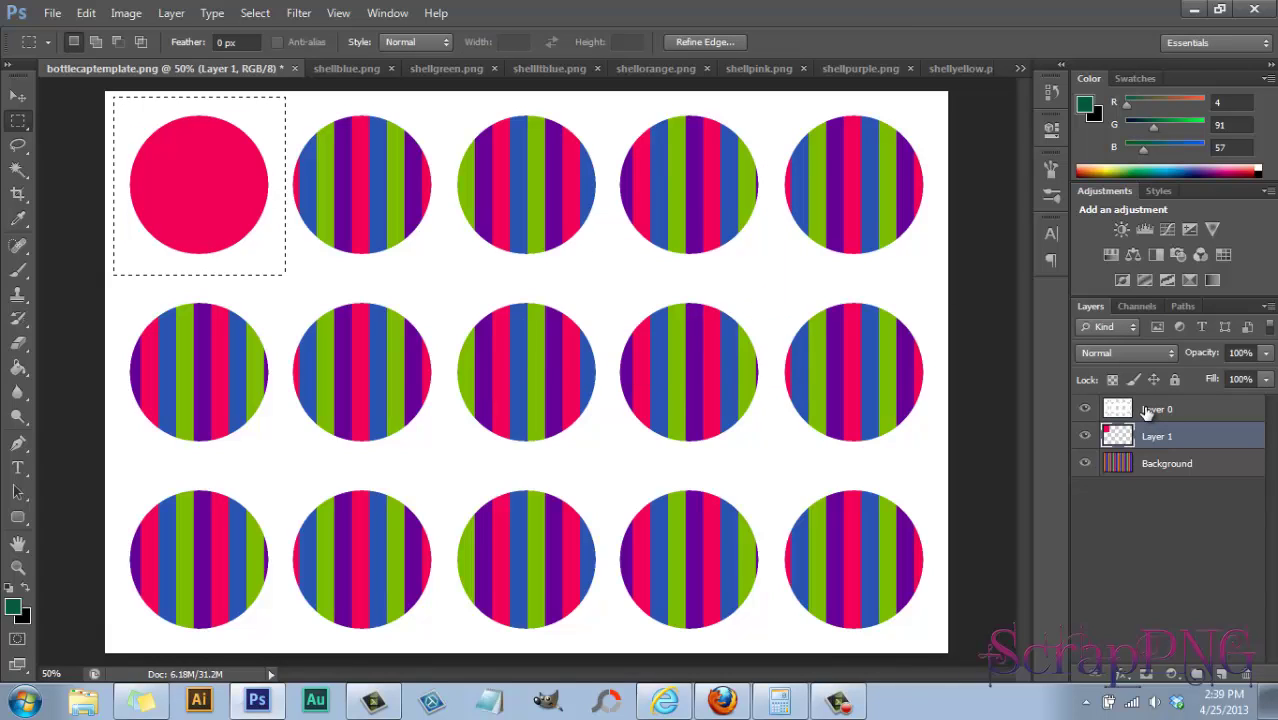
click(1148, 413)
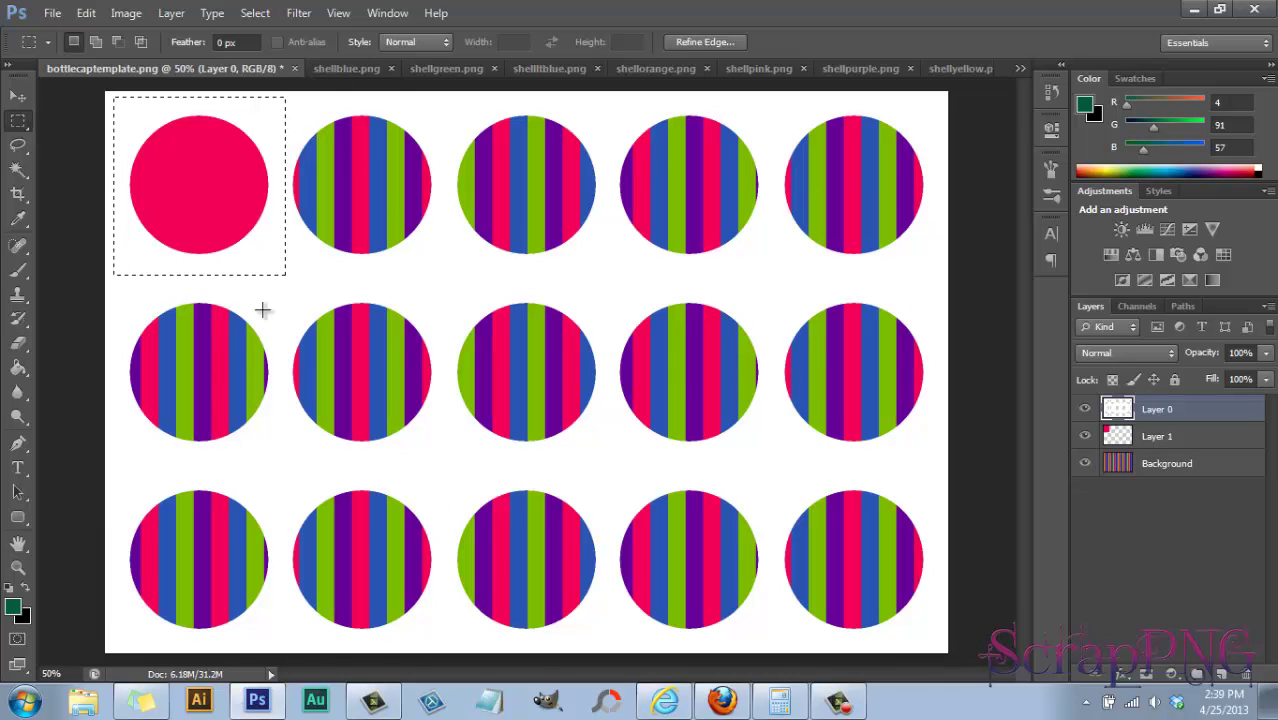
click(1136, 562)
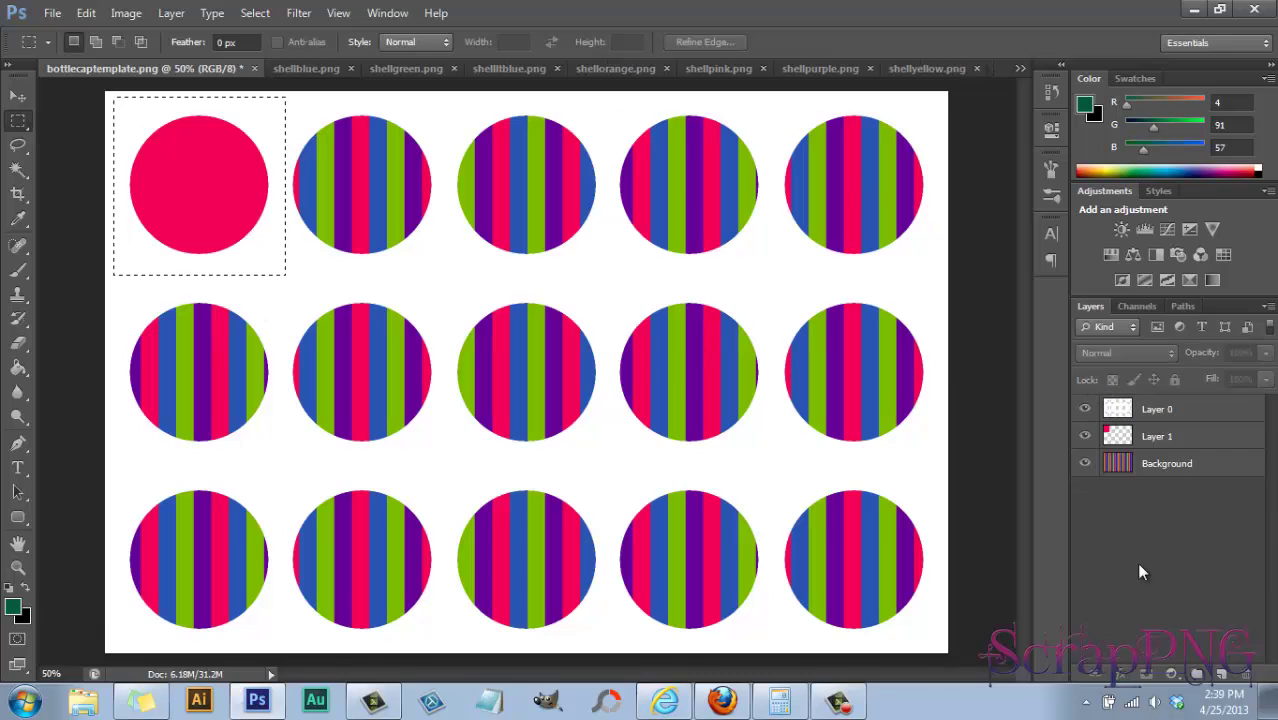
Hide pink Layer 1 and duplicate the shellblue.png layer into bottlecaptemplate.png.
click(1086, 437)
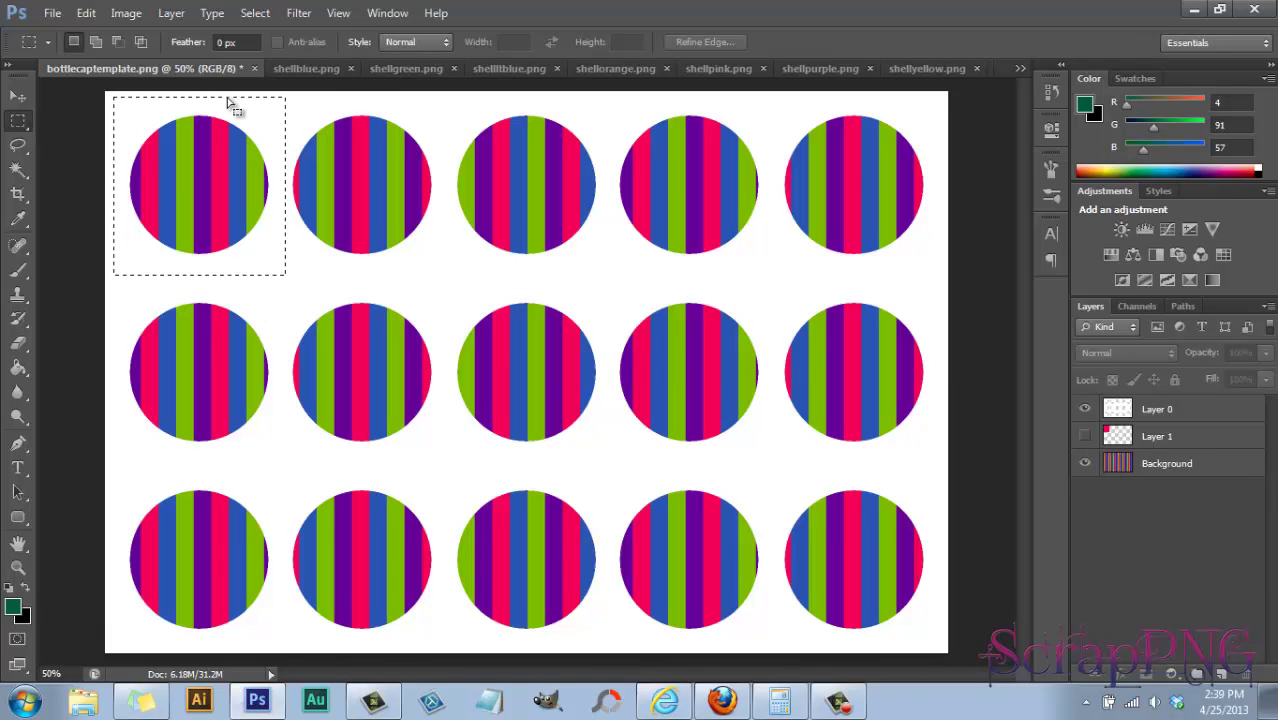
click(312, 70)
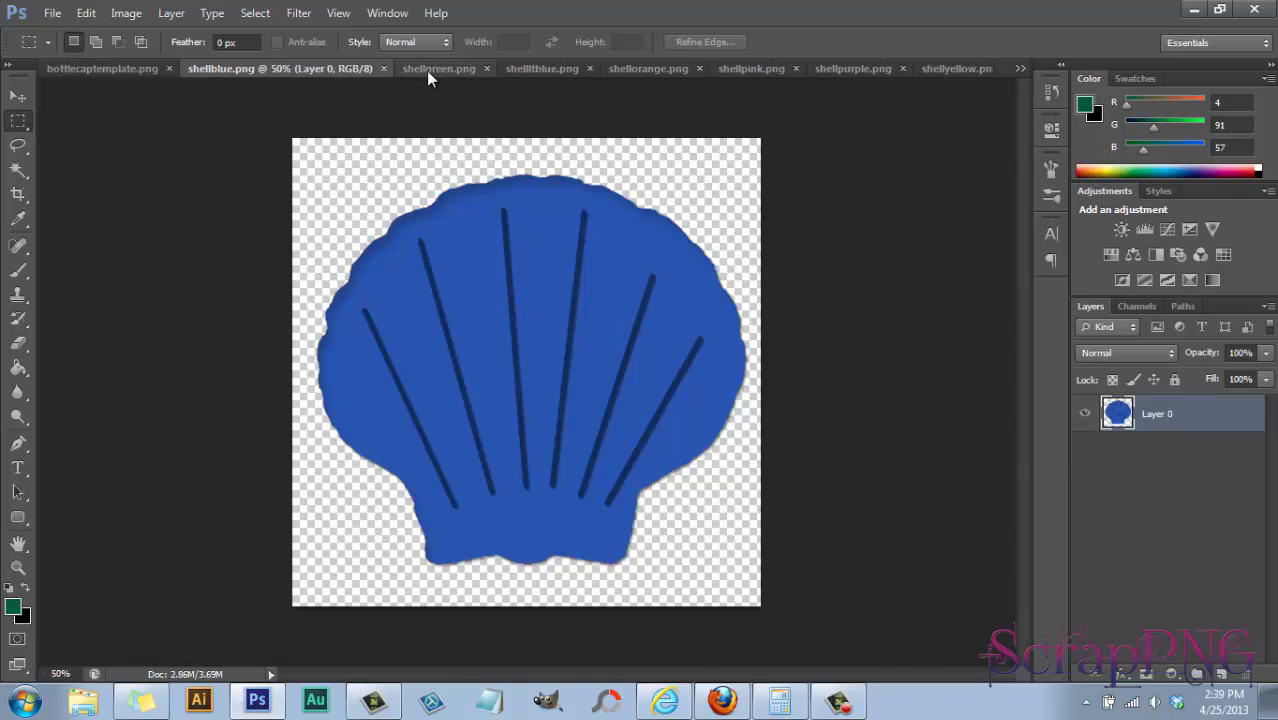
right_click(1158, 420)
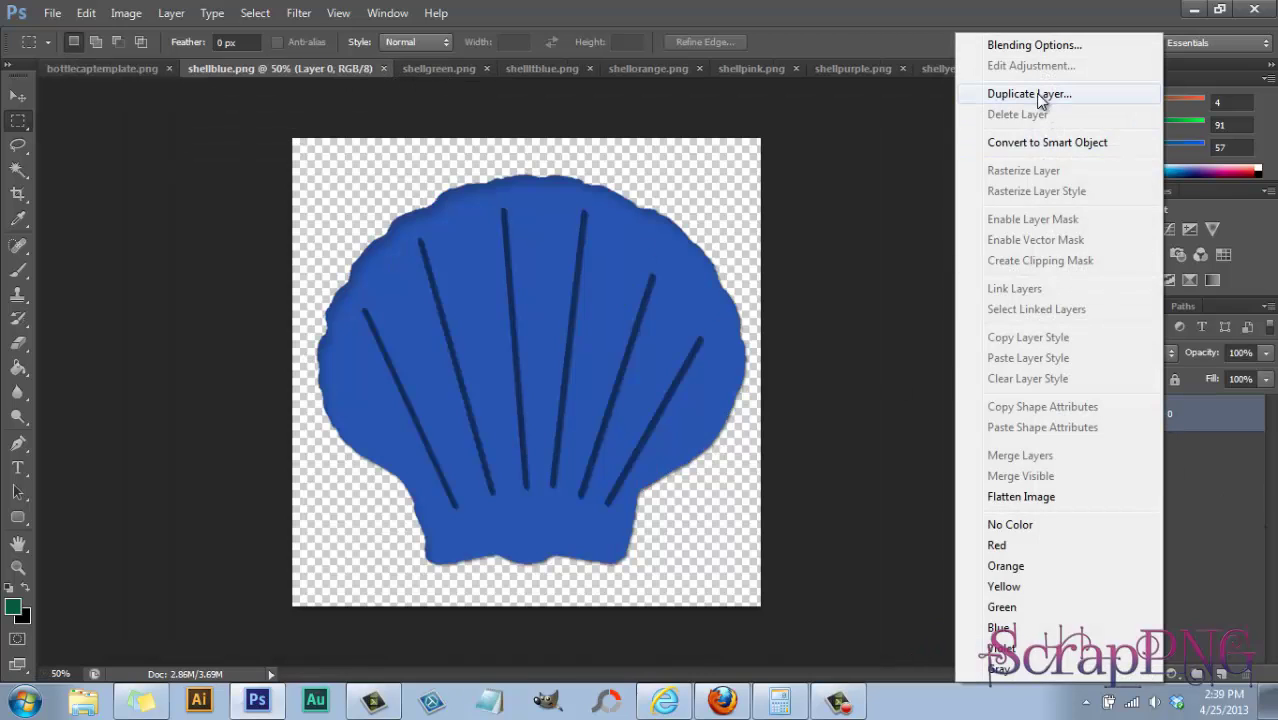
click(1035, 93)
click(525, 280)
click(528, 294)
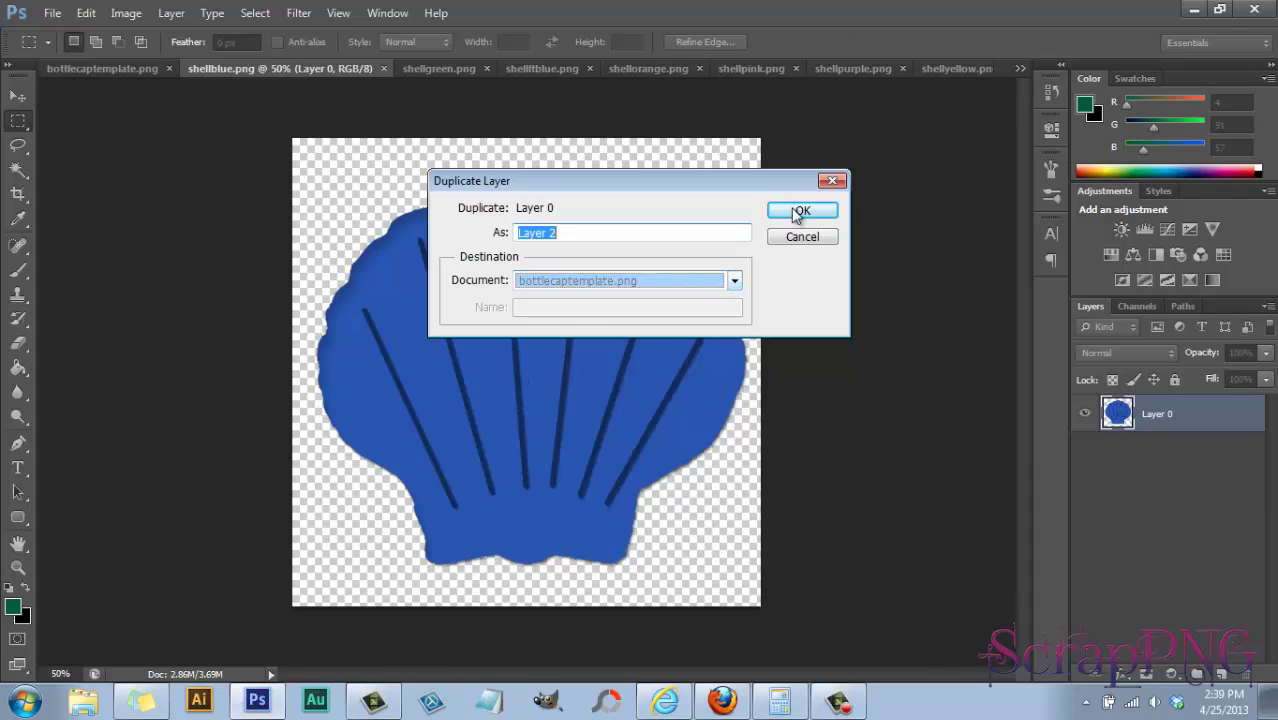
click(800, 211)
Switch between the Move and Rectangular Marquee tools and clear the selection.
click(92, 74)
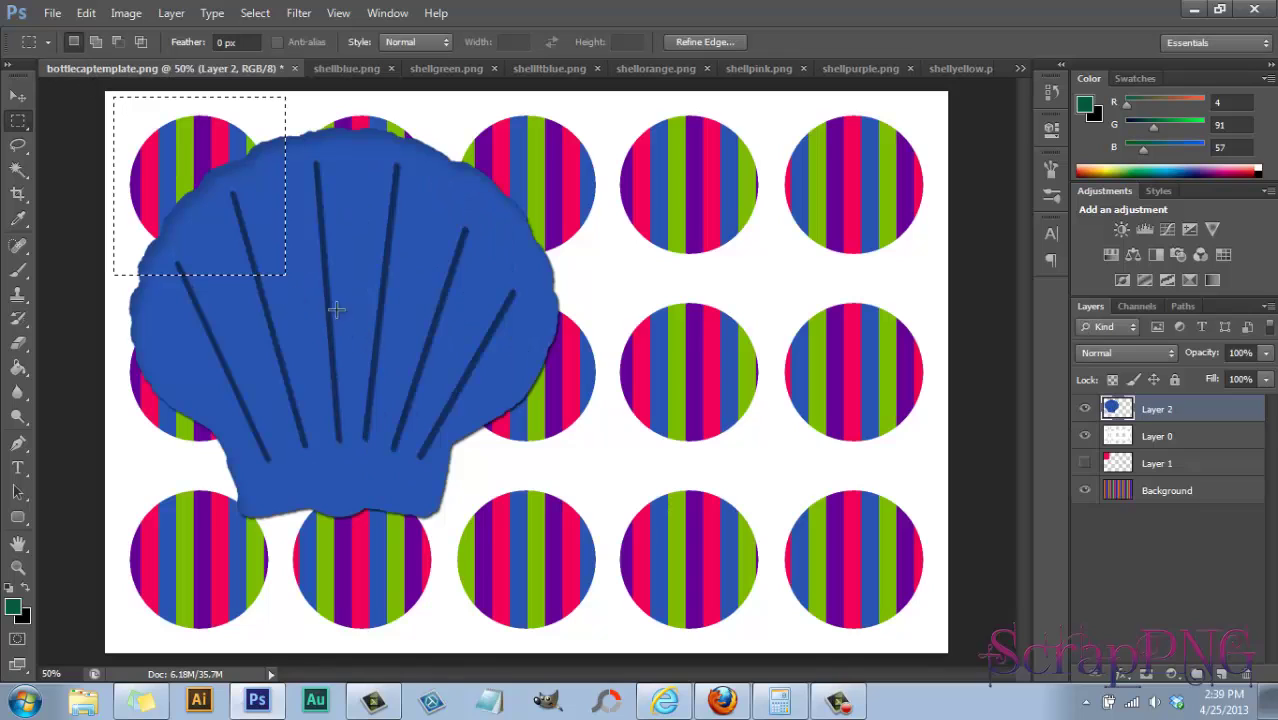
click(18, 97)
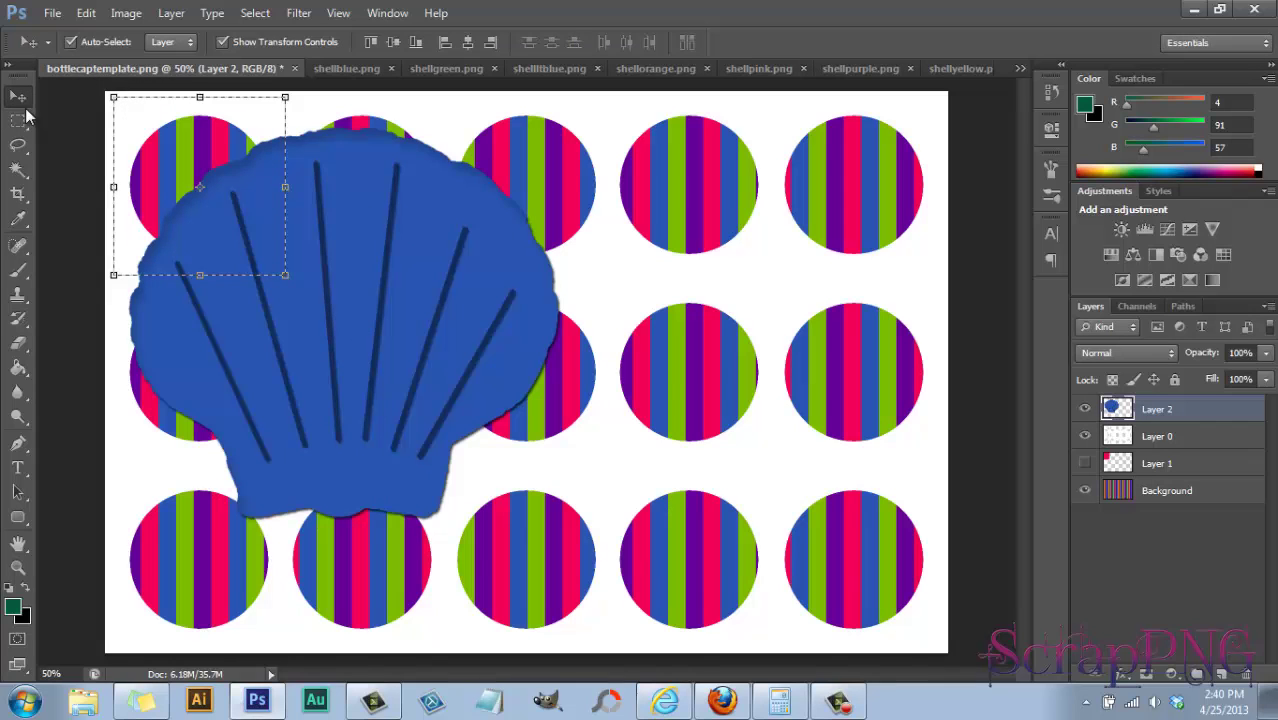
click(18, 120)
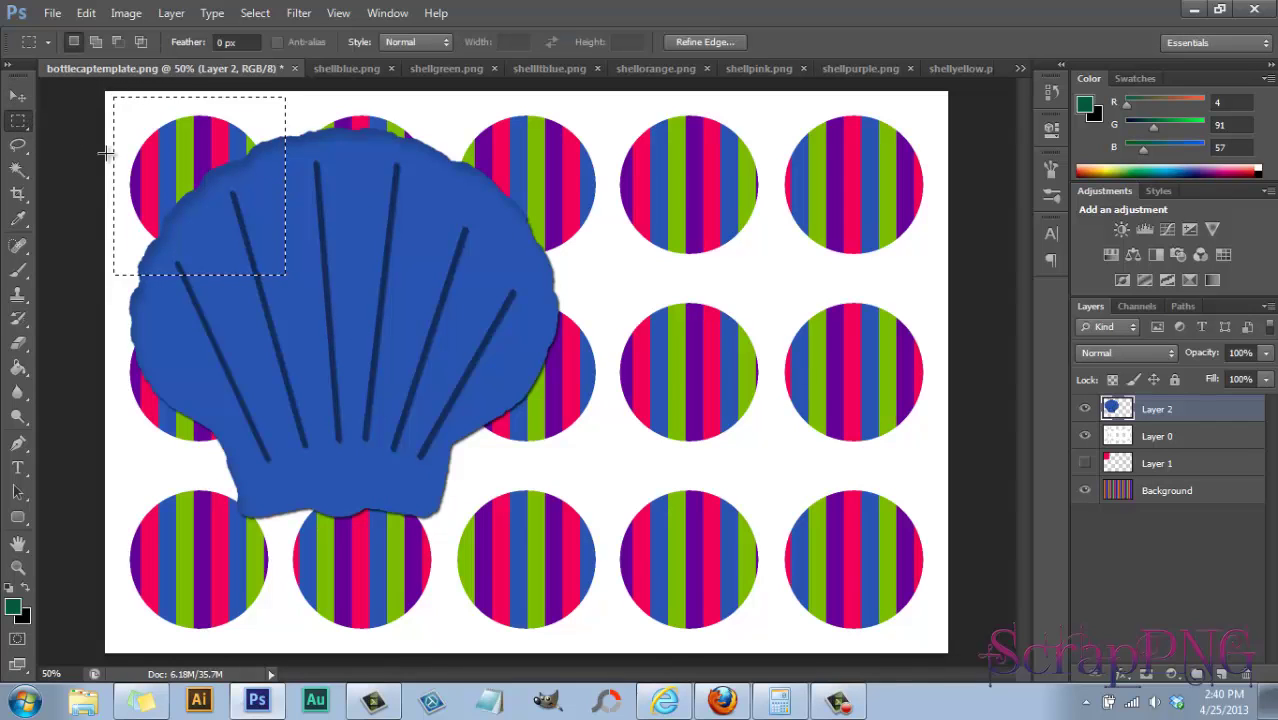
click(386, 330)
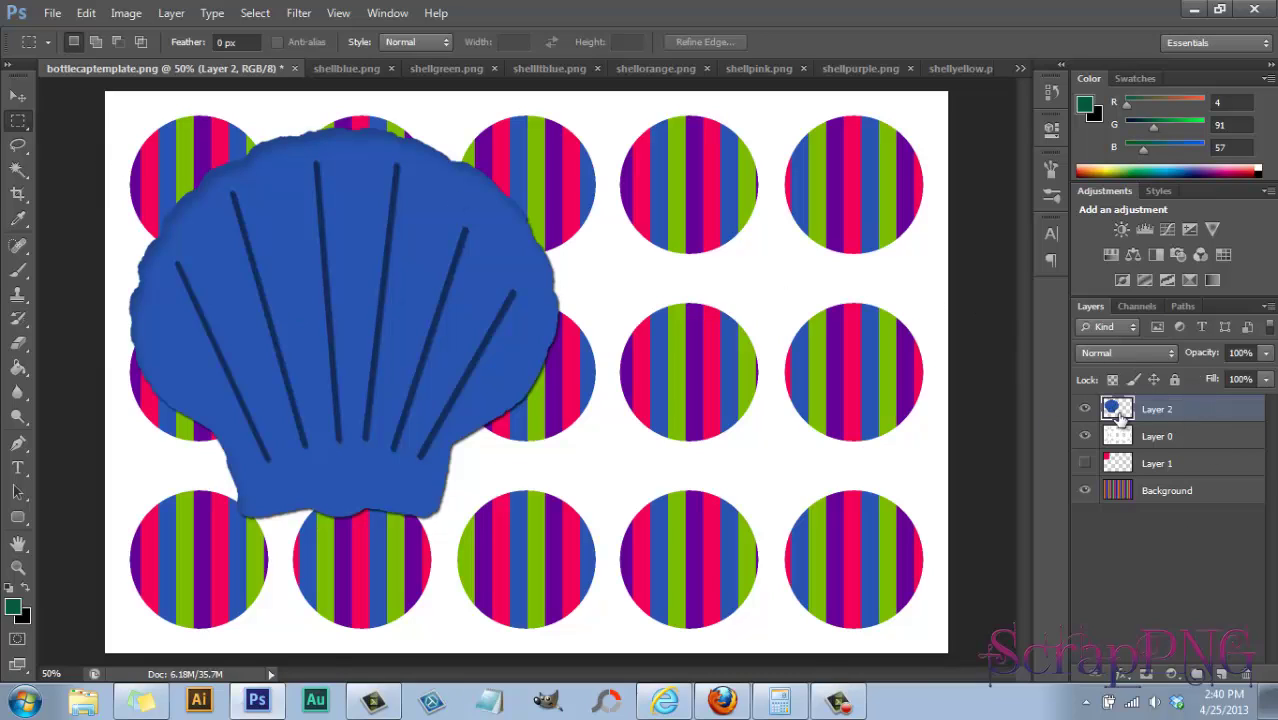
Scale the blue shell on Layer 2 to about 27.3% and centre it on the first circle.
click(18, 96)
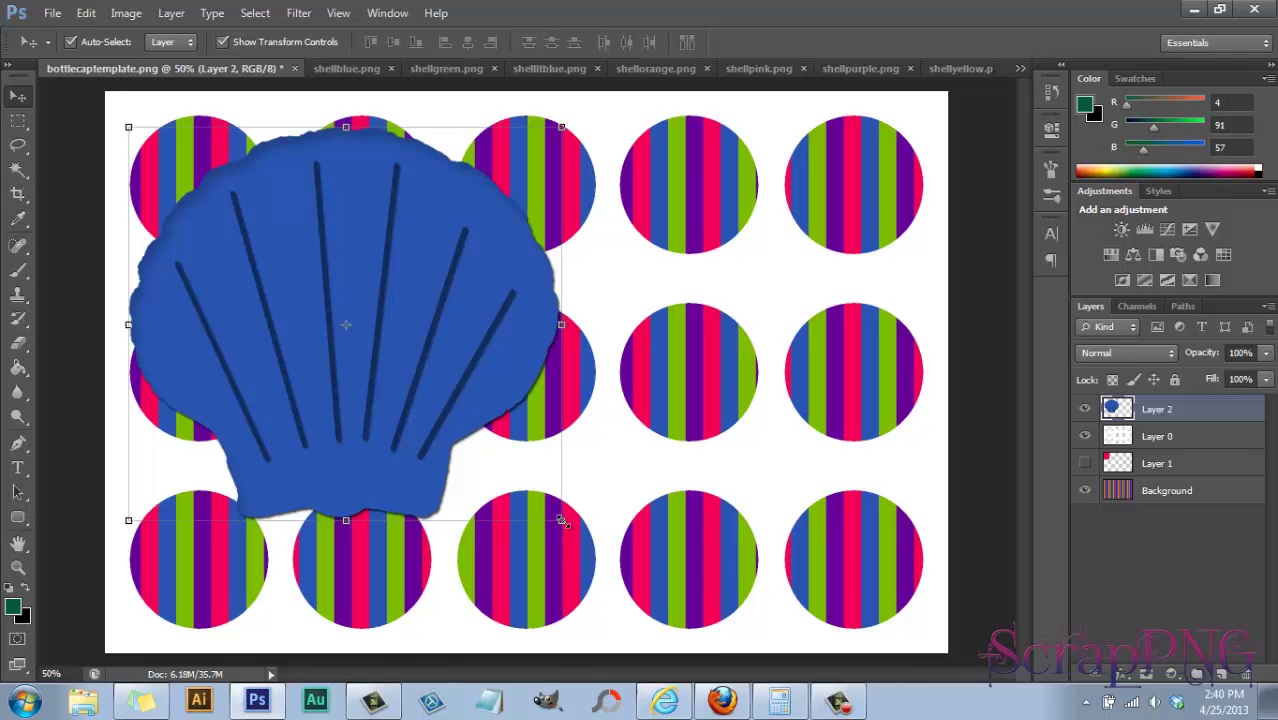
drag(562, 521, 222, 262)
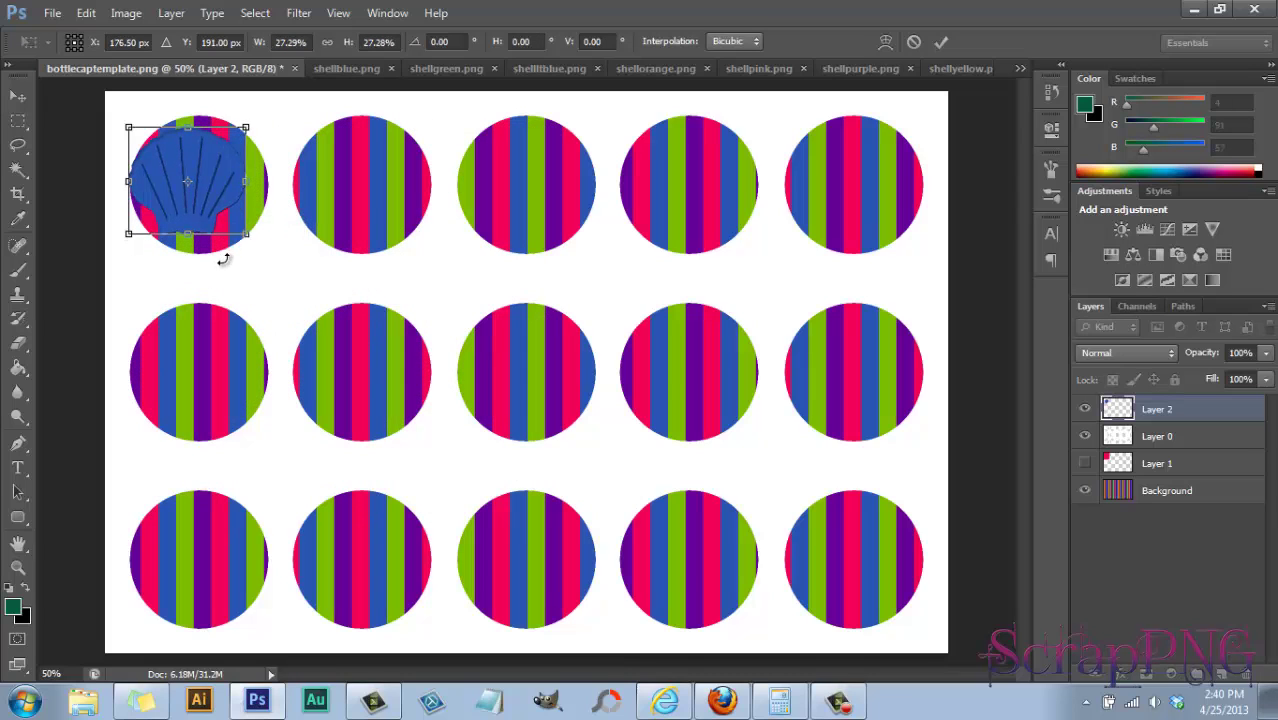
drag(185, 150, 195, 155)
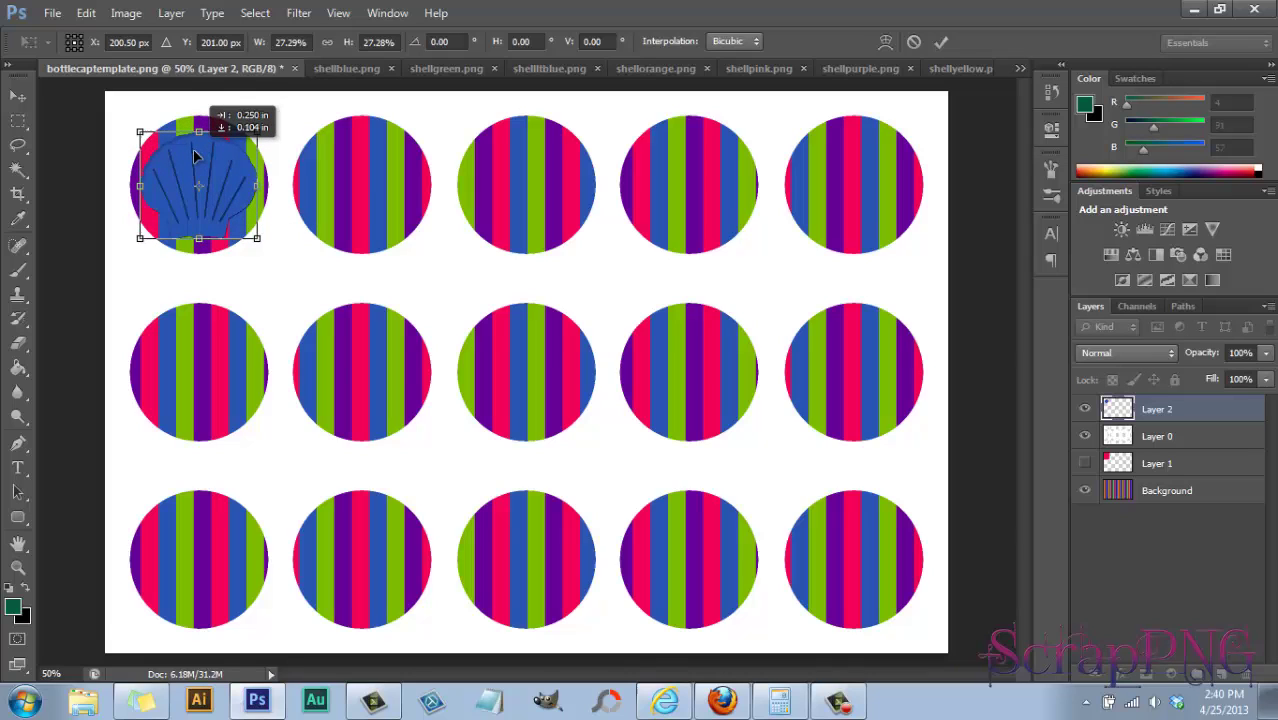
drag(193, 149, 193, 149)
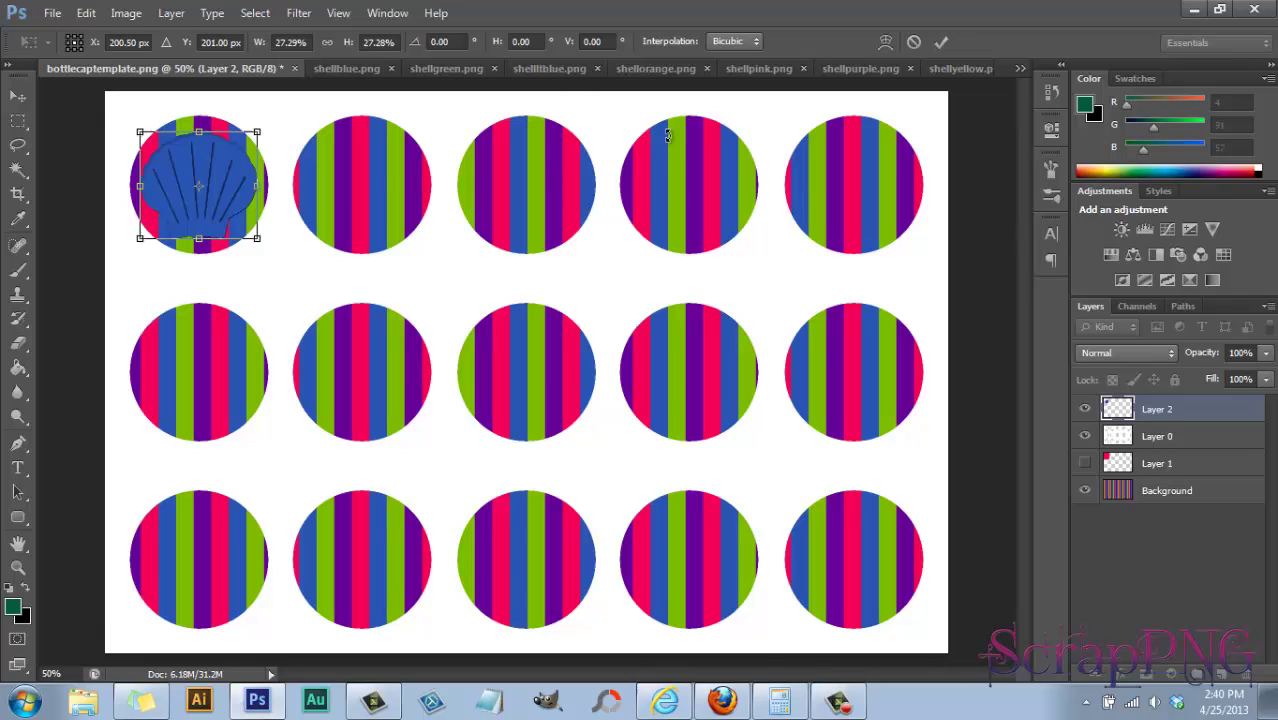
Commit the blue shell transform, then duplicate the shellgreen.png layer into bottlecaptemplate.png as Layer 3.
click(942, 42)
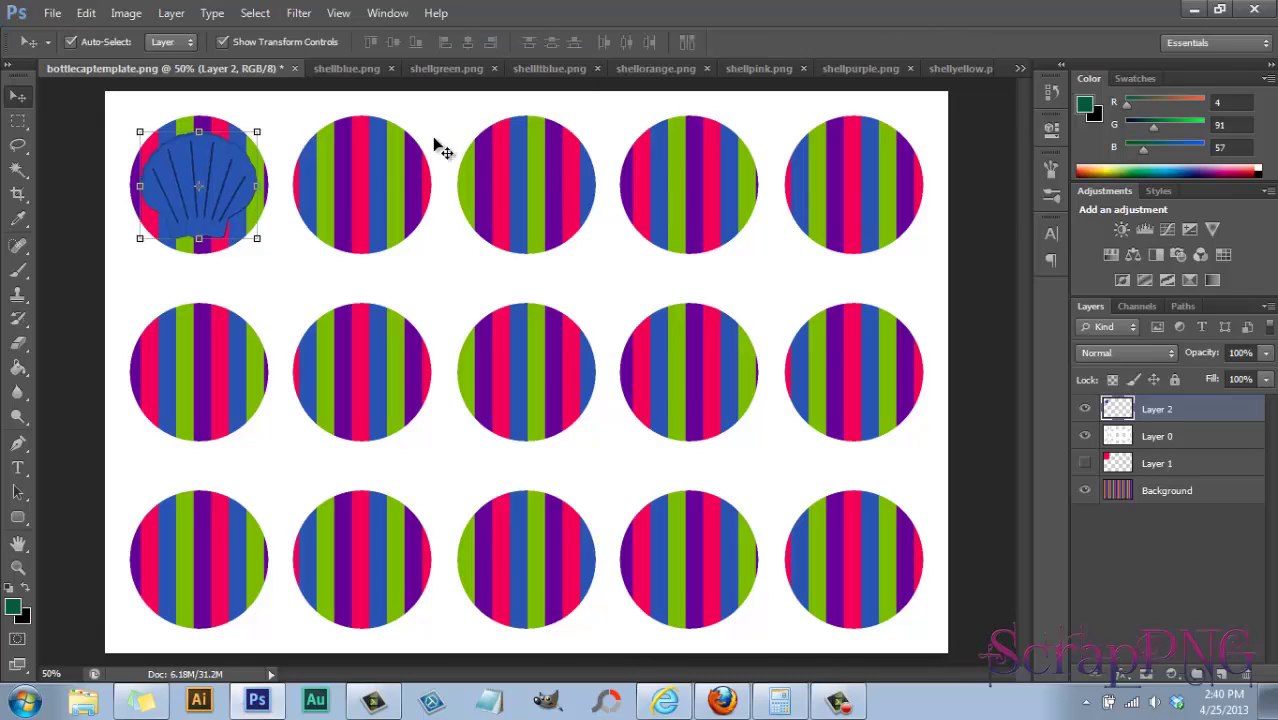
click(446, 68)
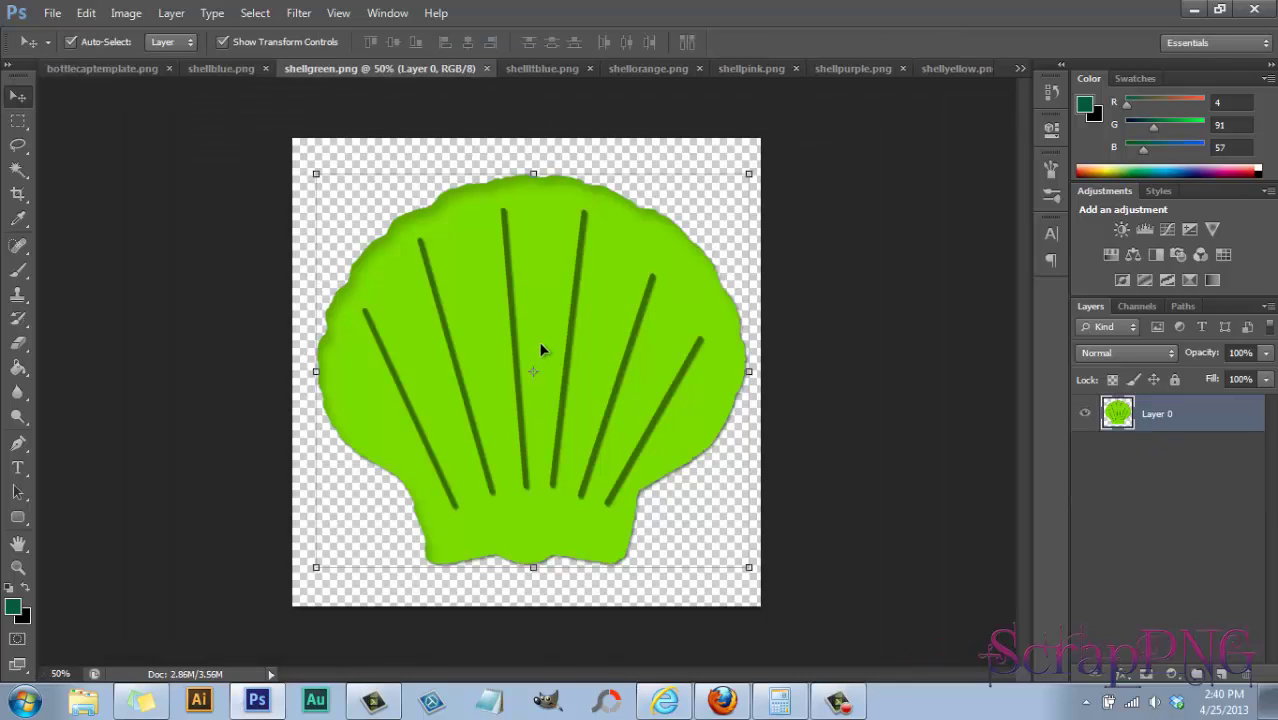
right_click(1185, 428)
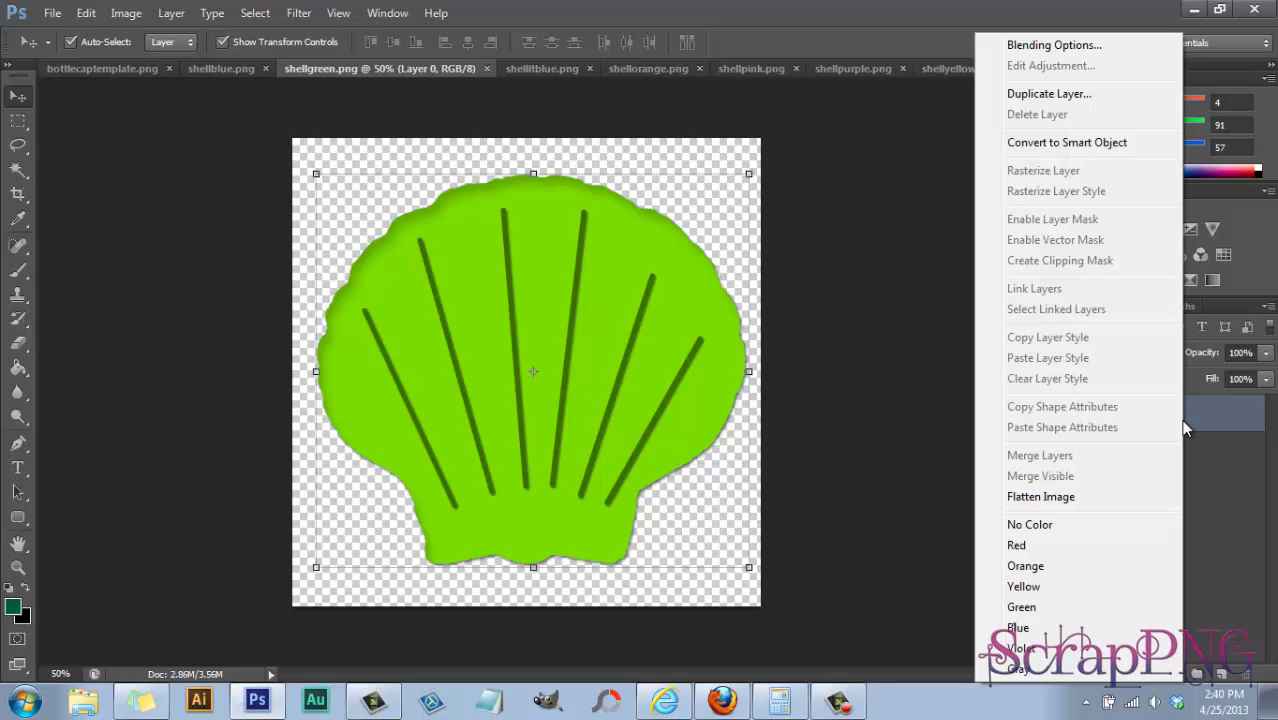
click(1046, 95)
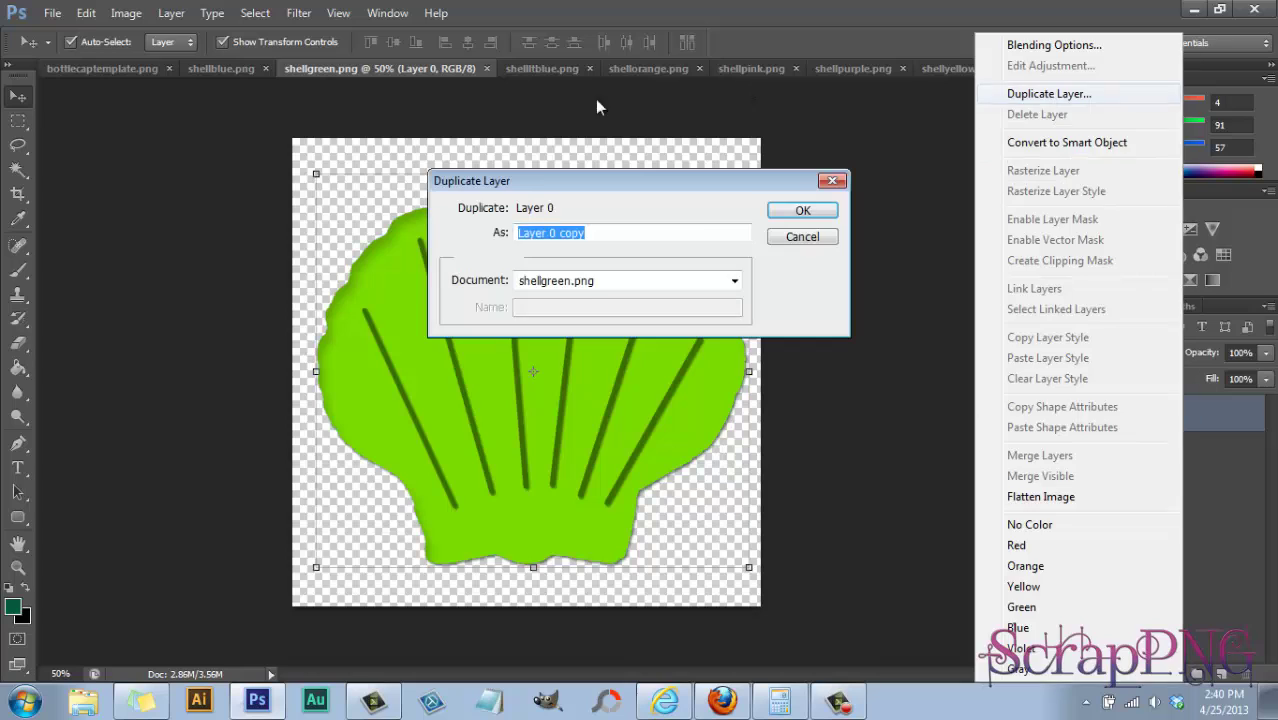
click(625, 280)
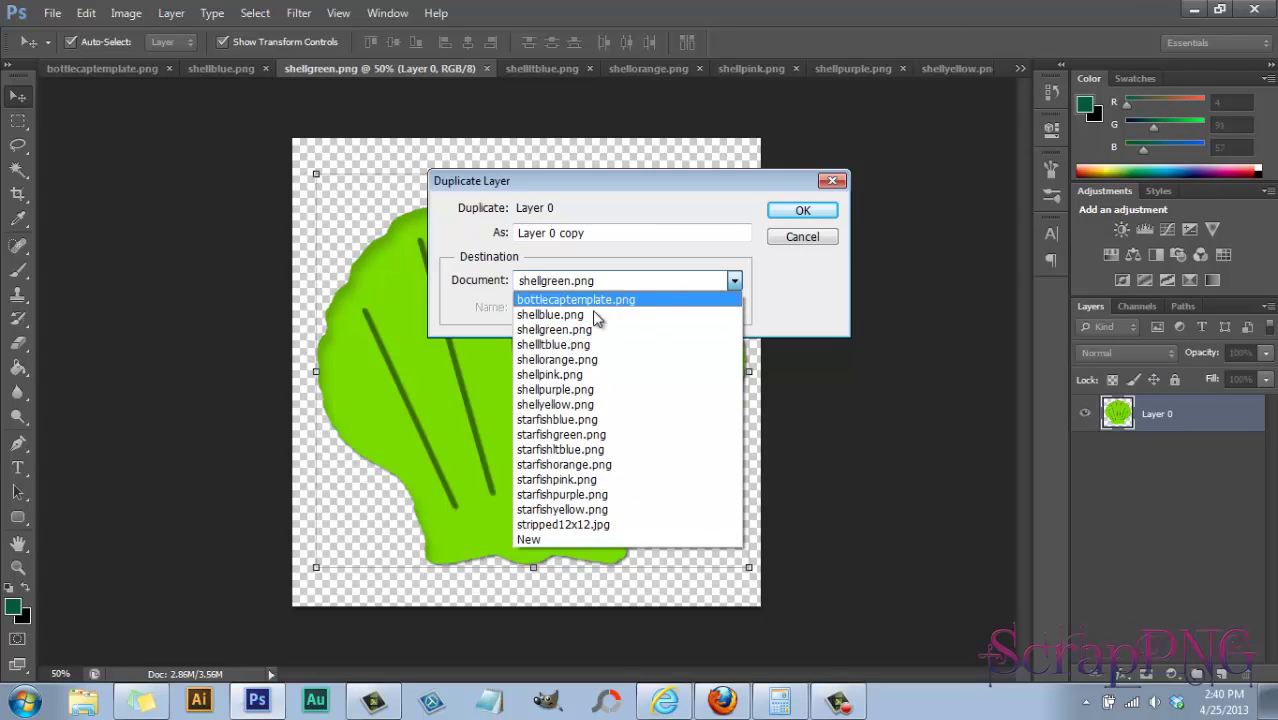
click(555, 528)
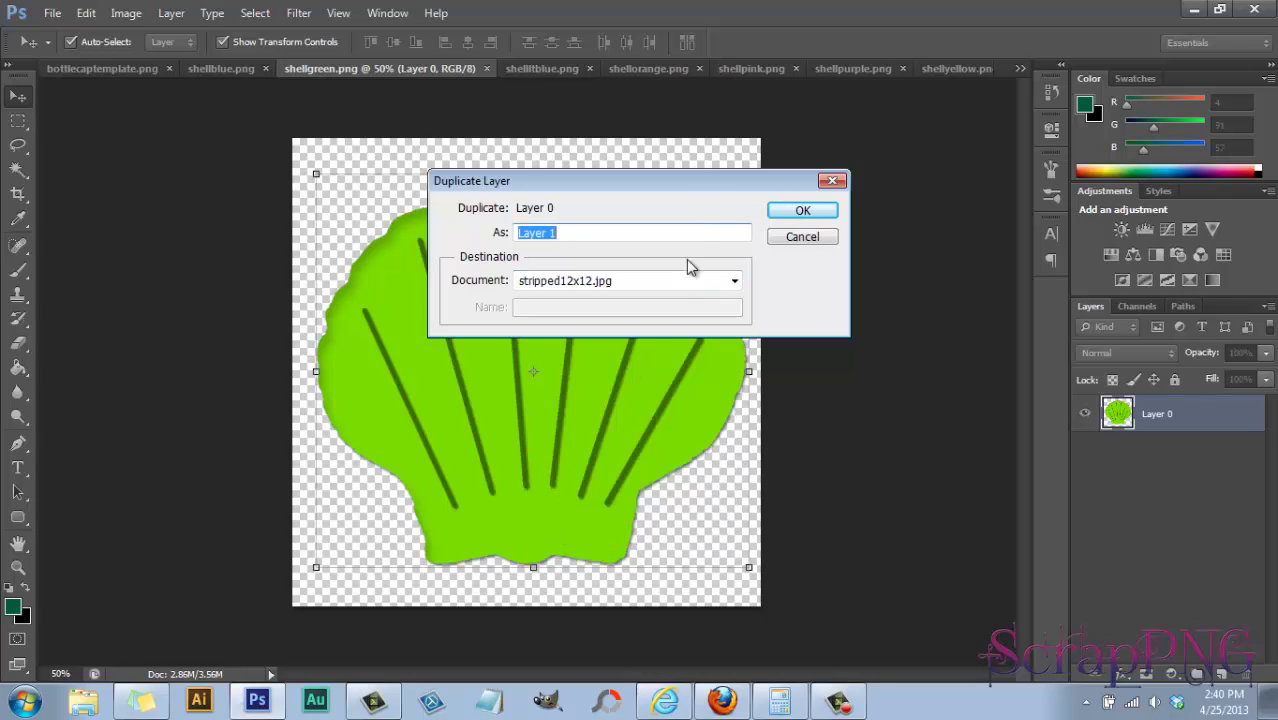
click(665, 283)
click(617, 306)
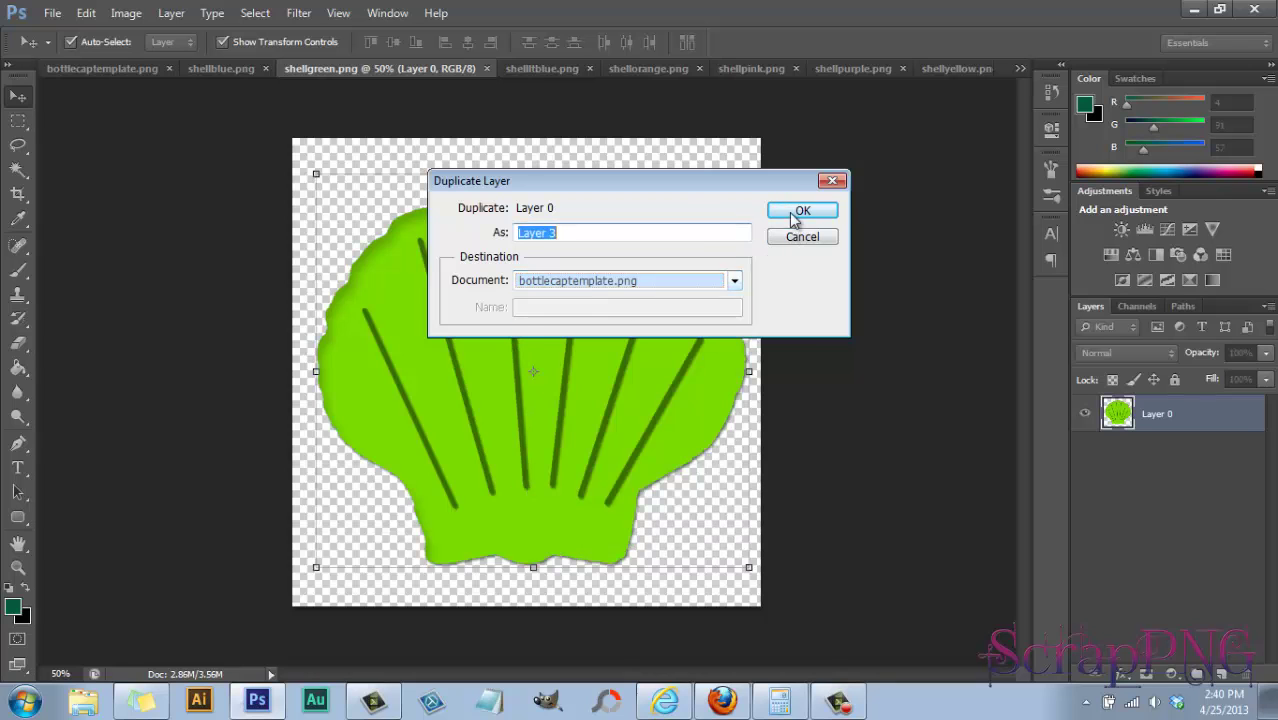
click(802, 214)
Scale the green shell on Layer 3 to about 27% and centre it on the second top-row circle.
click(74, 69)
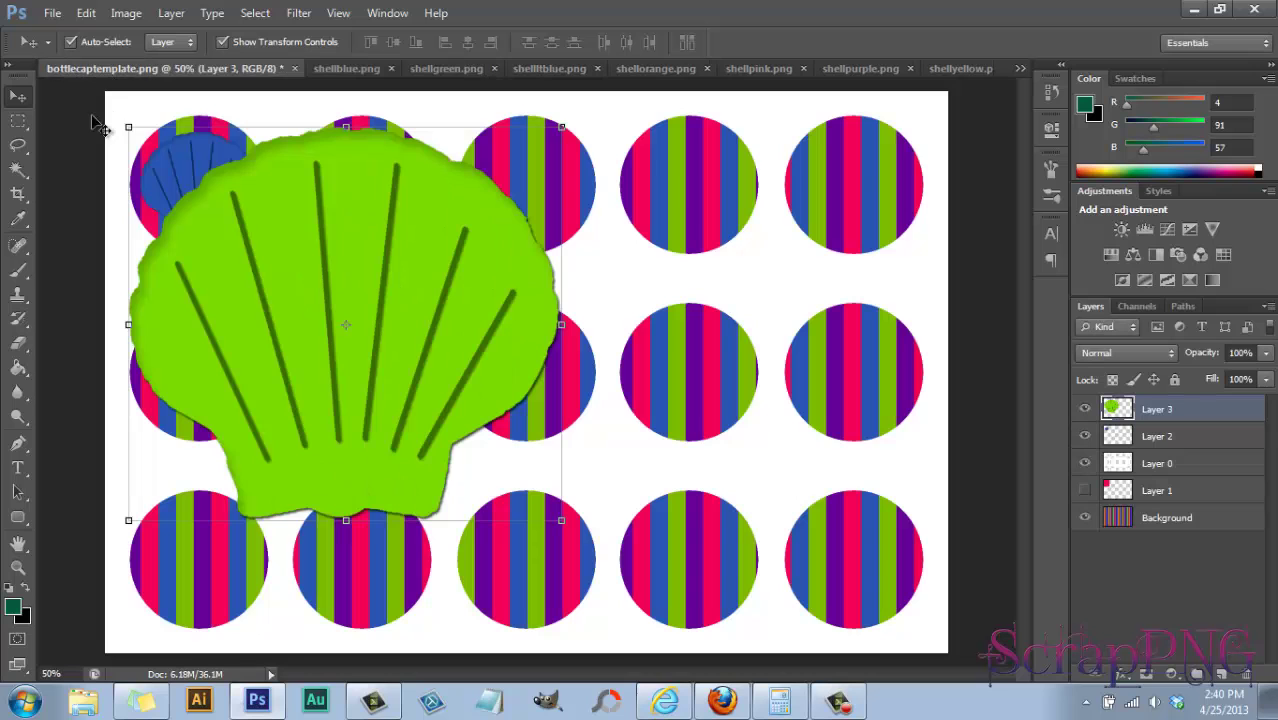
drag(130, 127, 340, 487)
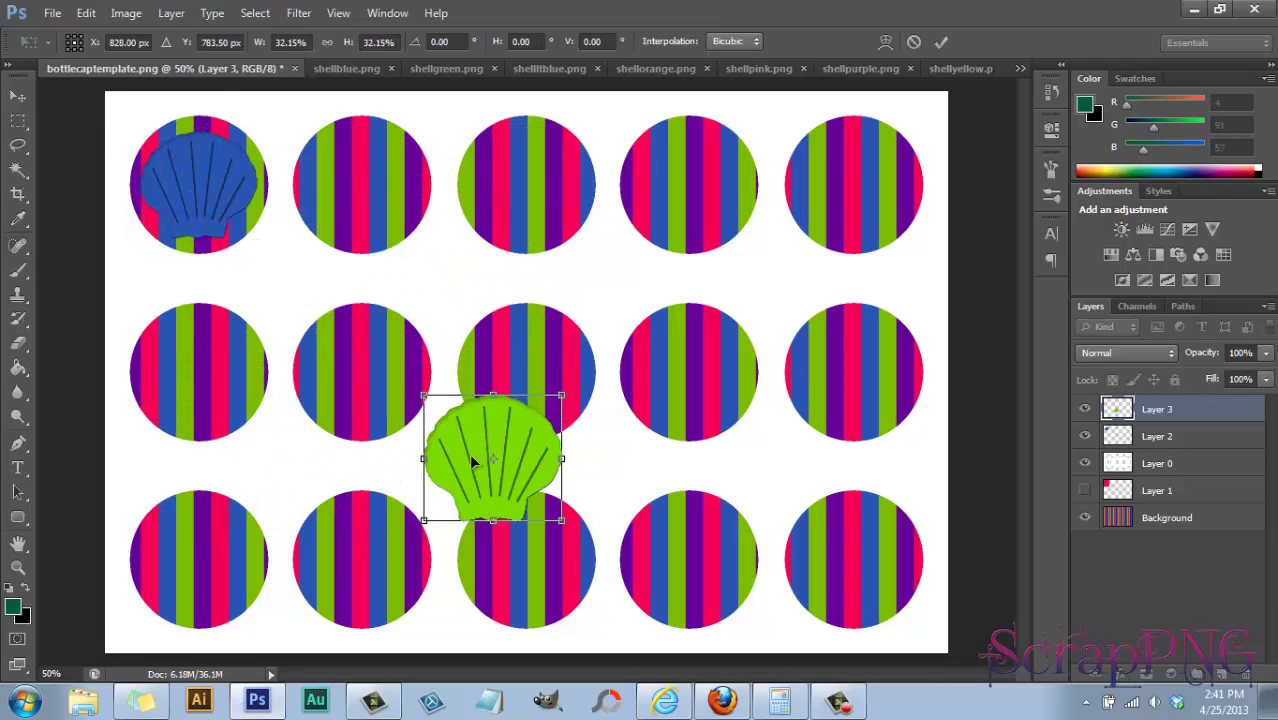
drag(484, 449, 345, 165)
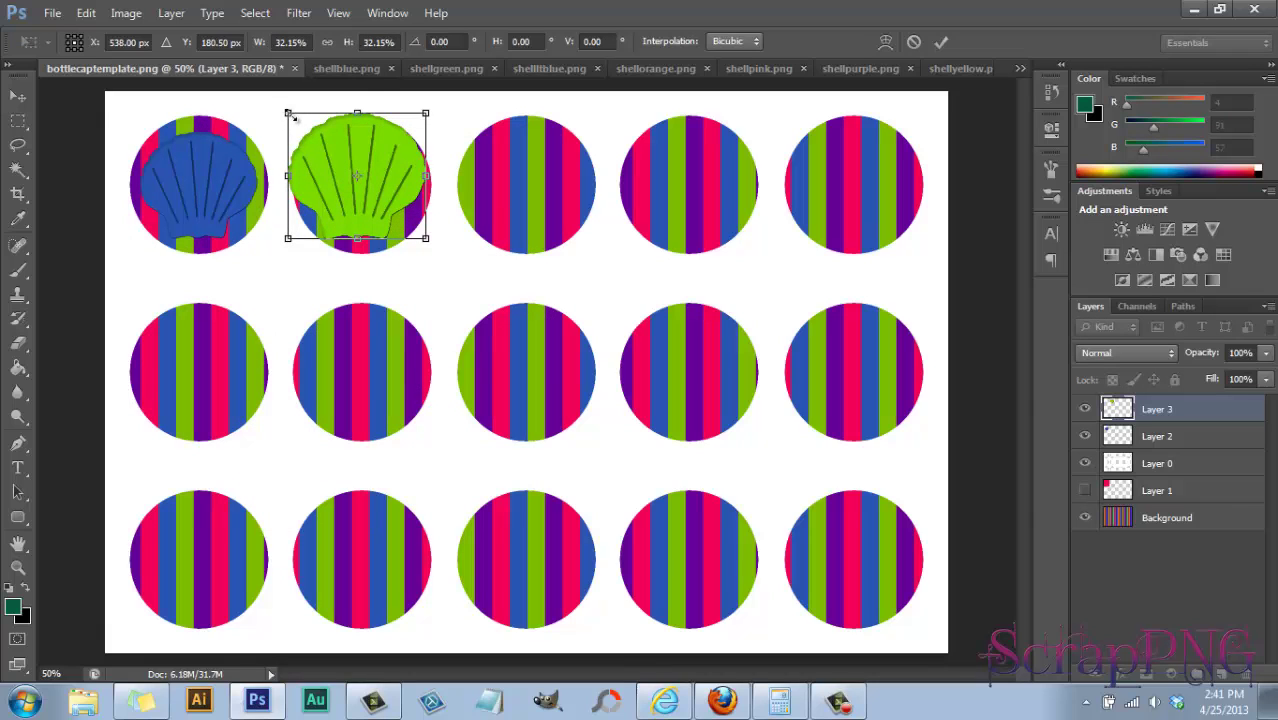
drag(290, 116, 300, 131)
mouse_move(379, 170)
mouse_down()
mouse_move(392, 171)
mouse_move(378, 172)
mouse_up()
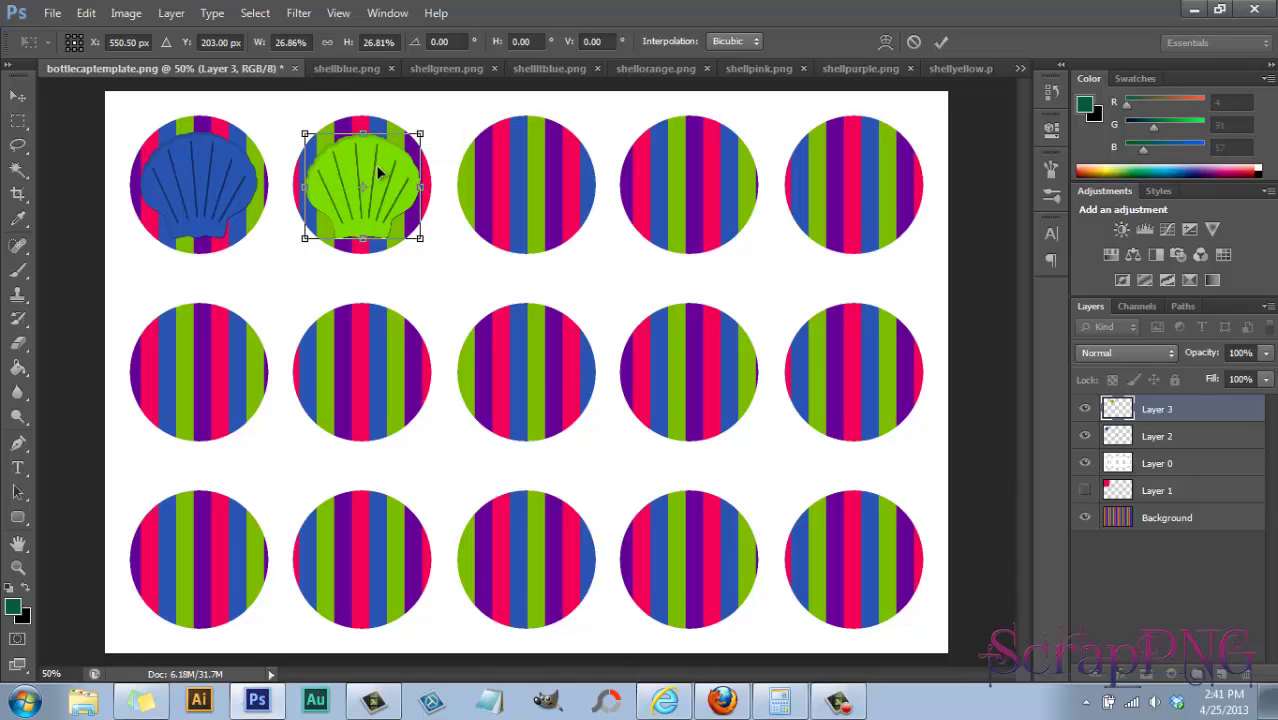
drag(375, 167, 376, 170)
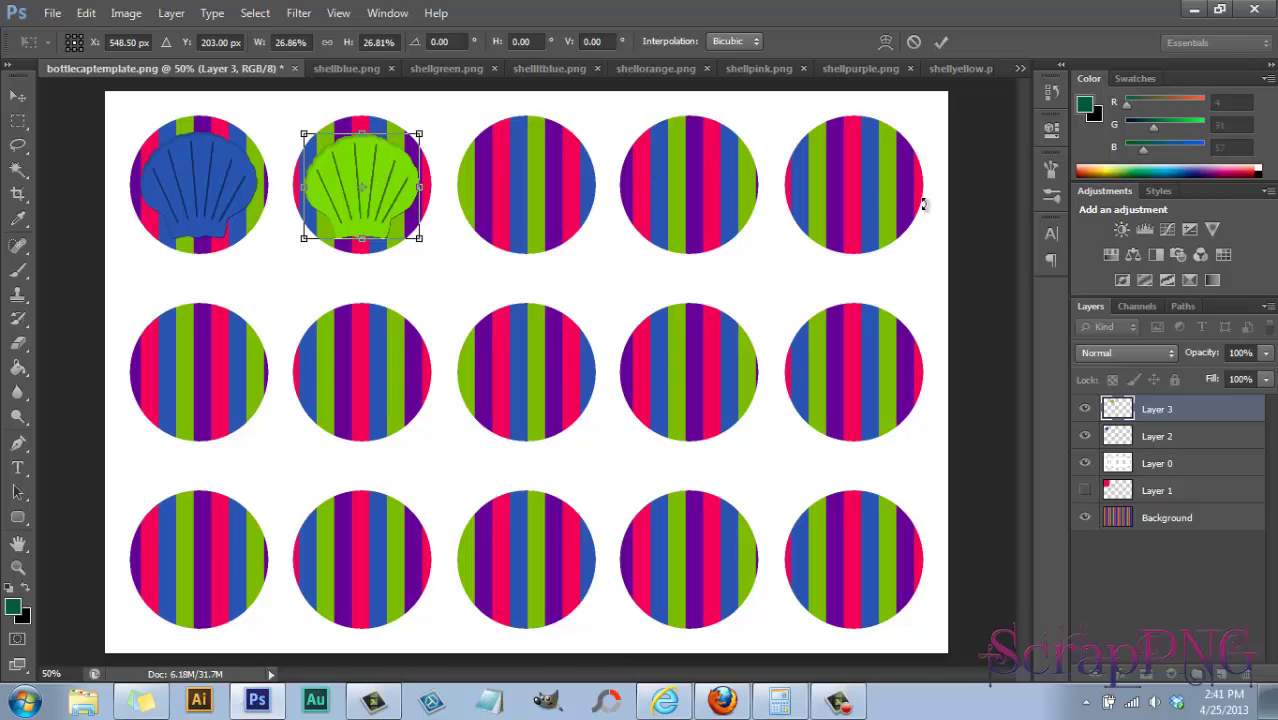
click(941, 42)
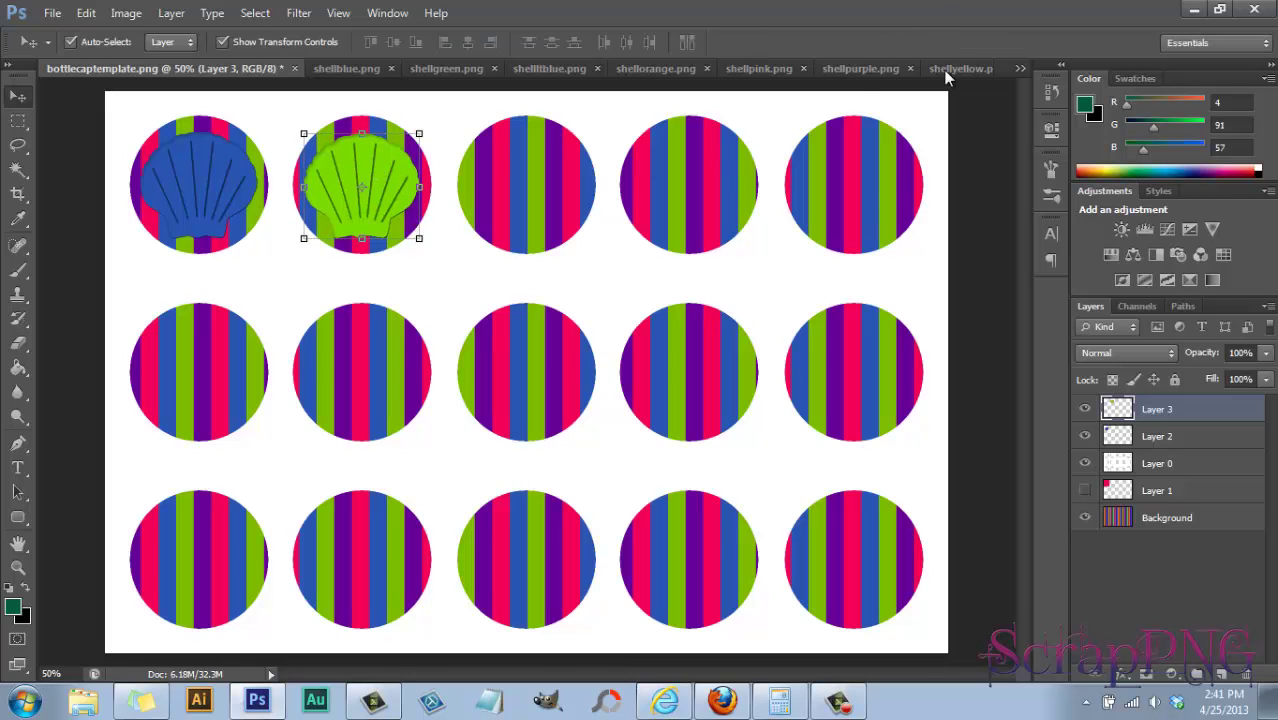
click(463, 297)
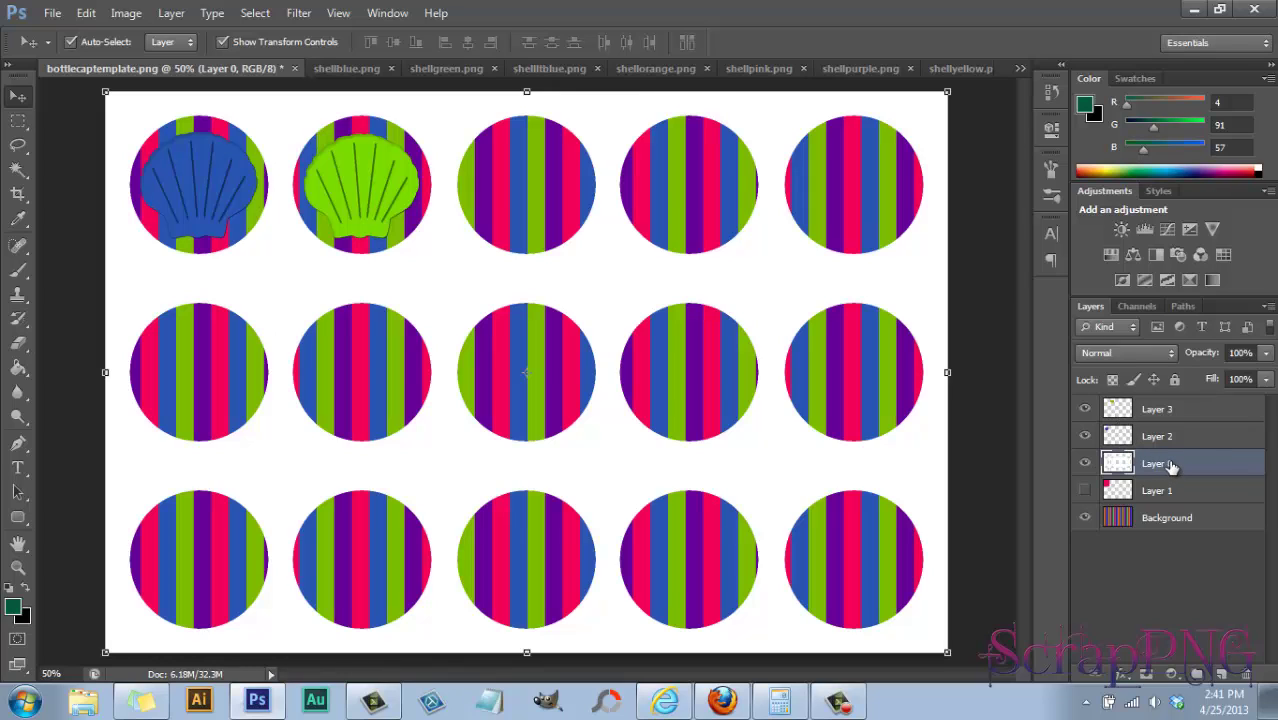
Move Layer 0 above Layer 3 and nudge the green shell down to re-centre it on its cap.
drag(1172, 466, 1170, 406)
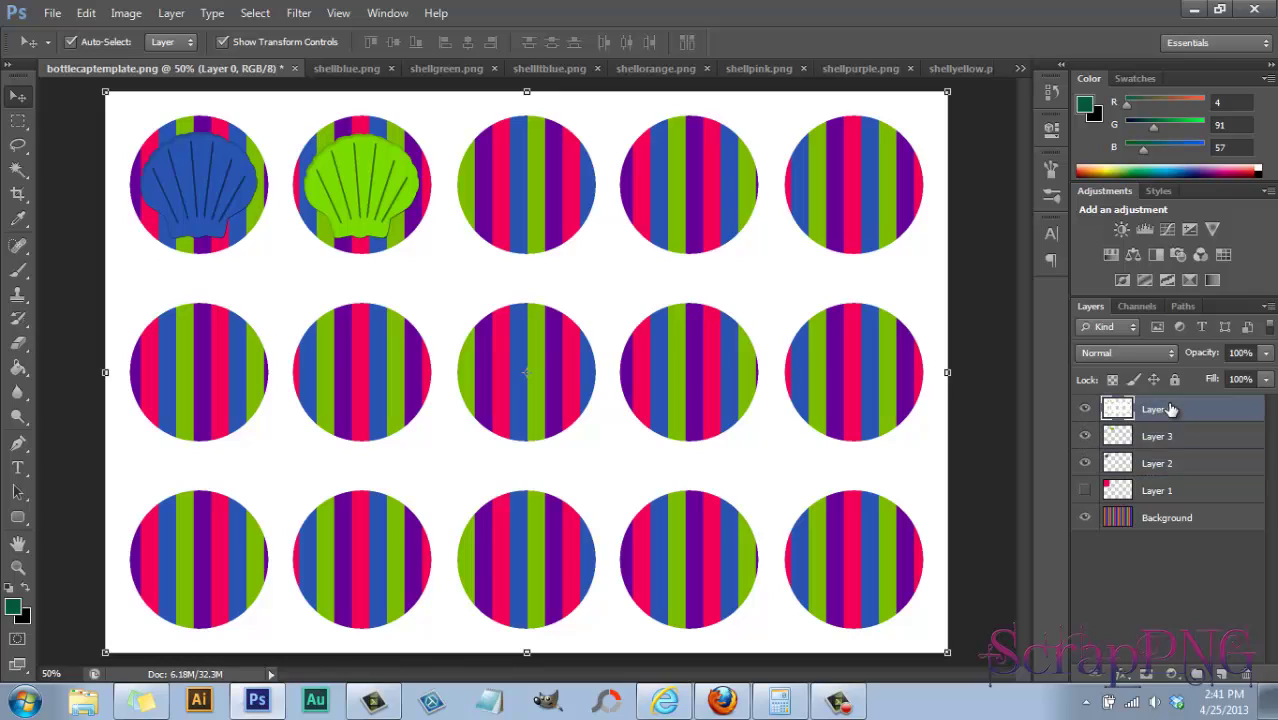
click(361, 187)
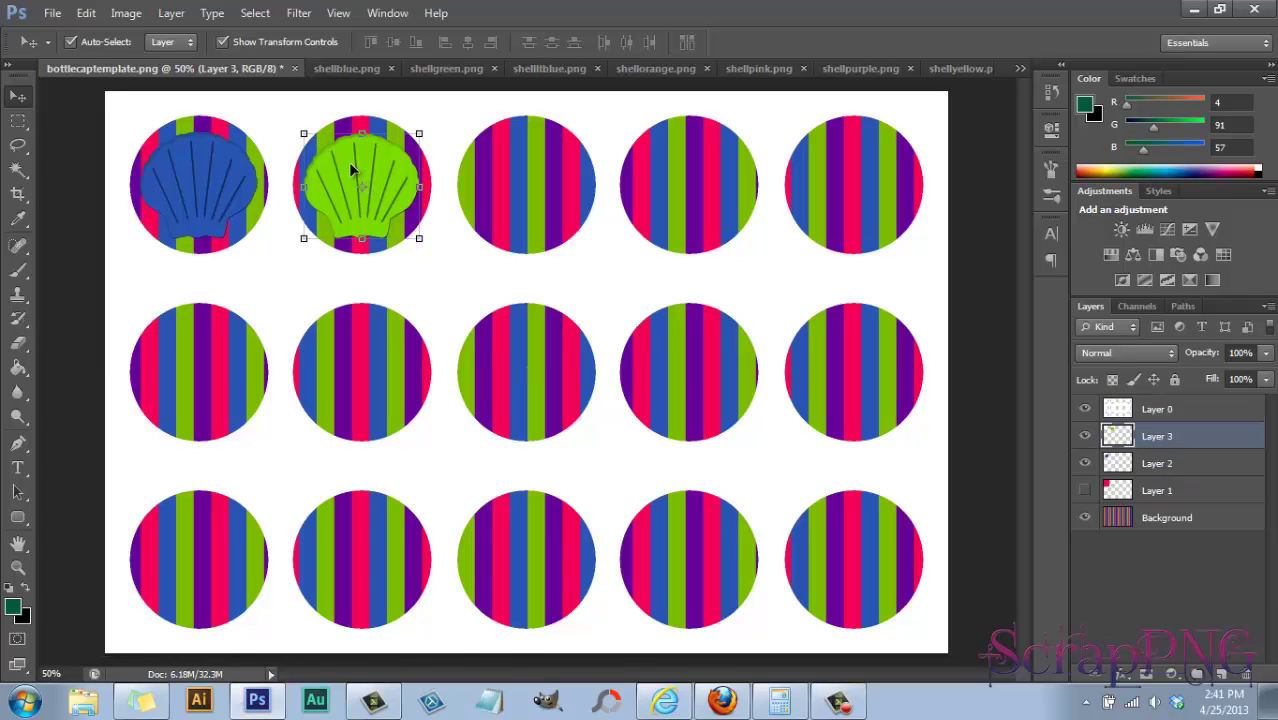
mouse_move(348, 162)
mouse_down()
mouse_move(413, 172)
mouse_move(375, 164)
mouse_move(335, 180)
mouse_move(325, 128)
mouse_move(336, 170)
mouse_move(362, 166)
mouse_up()
click(1206, 603)
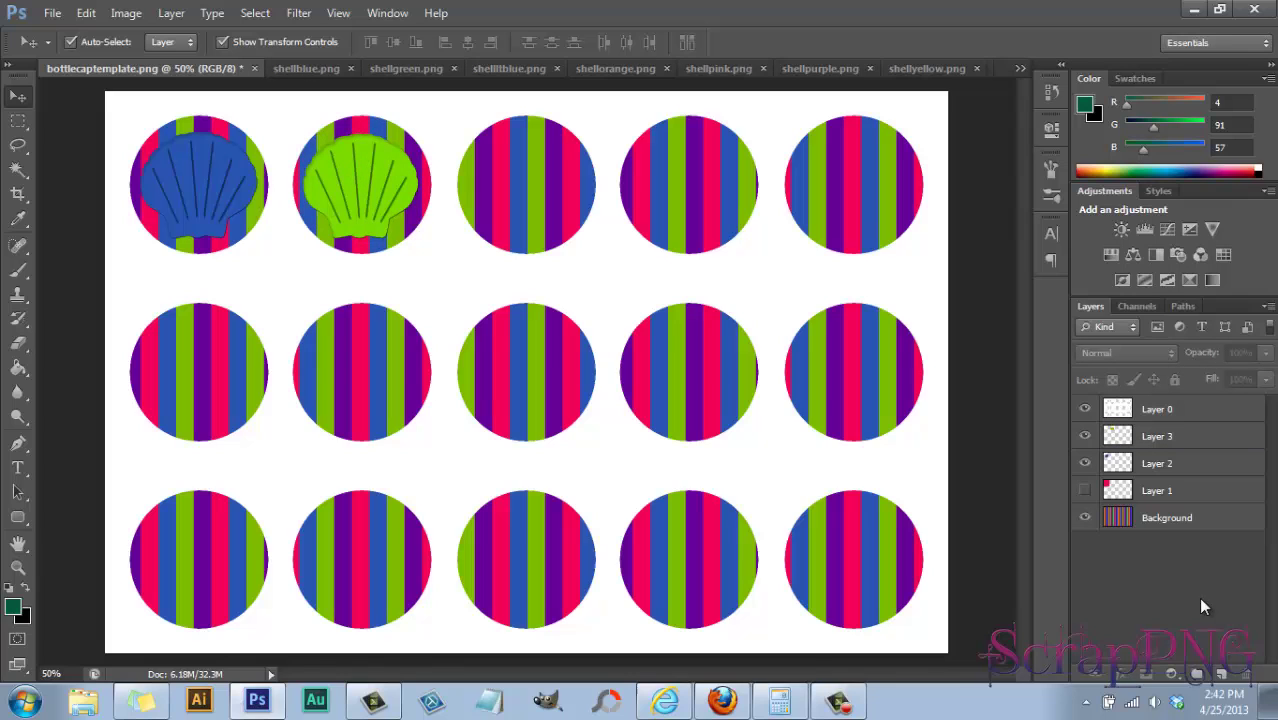
click(366, 178)
drag(363, 171, 363, 168)
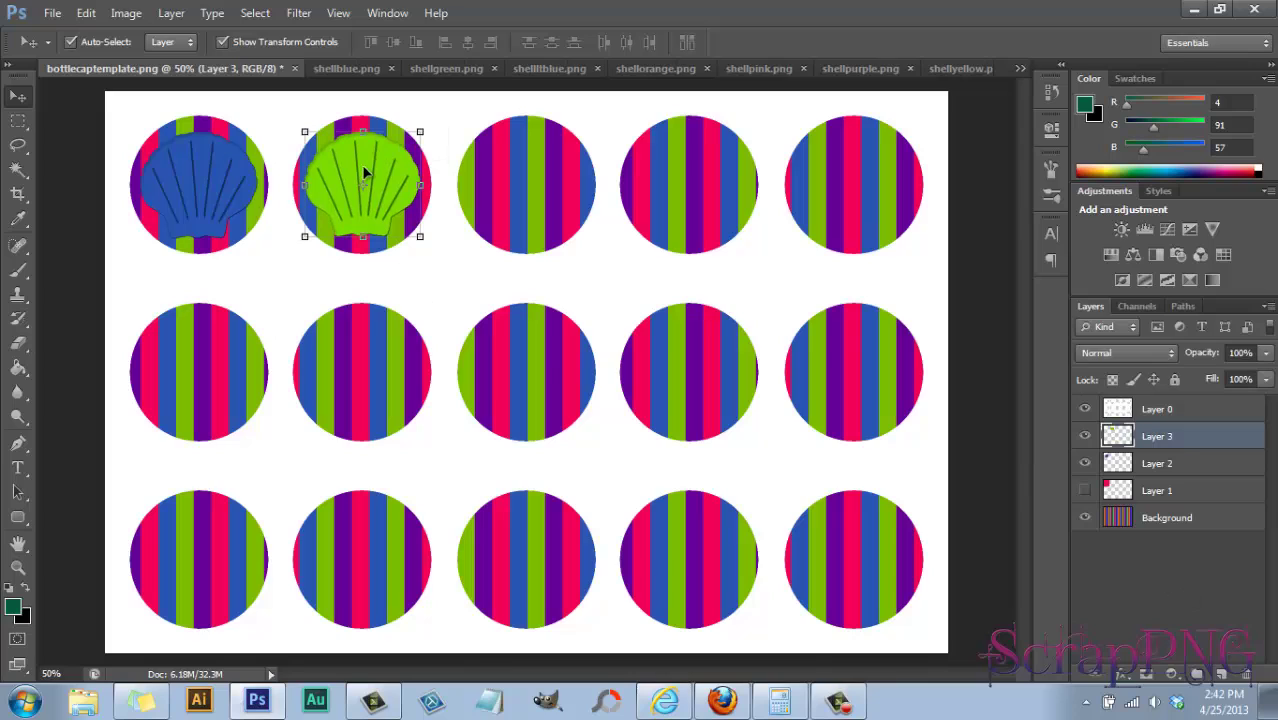